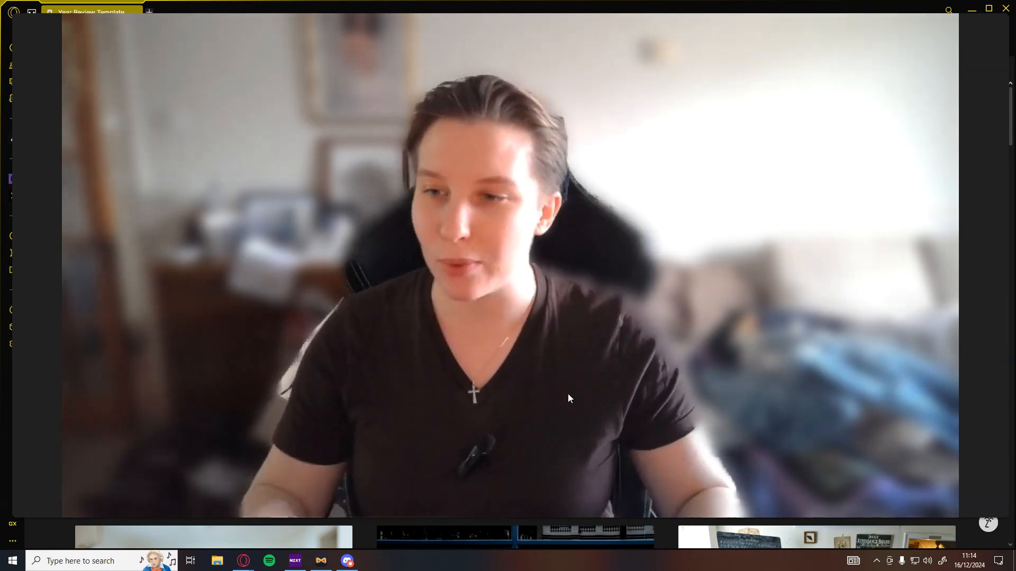
mouse_move(460, 512)
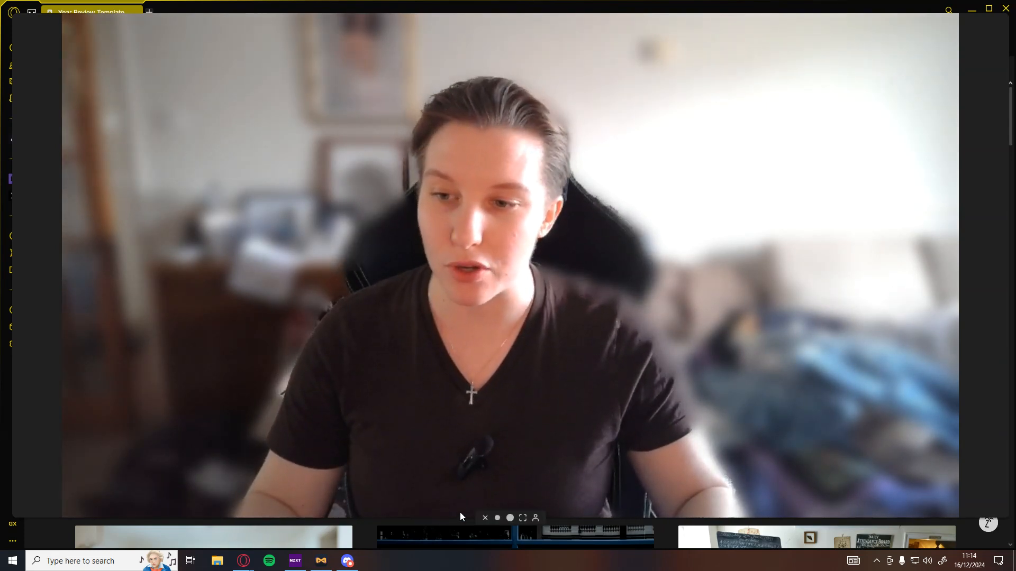
click(509, 519)
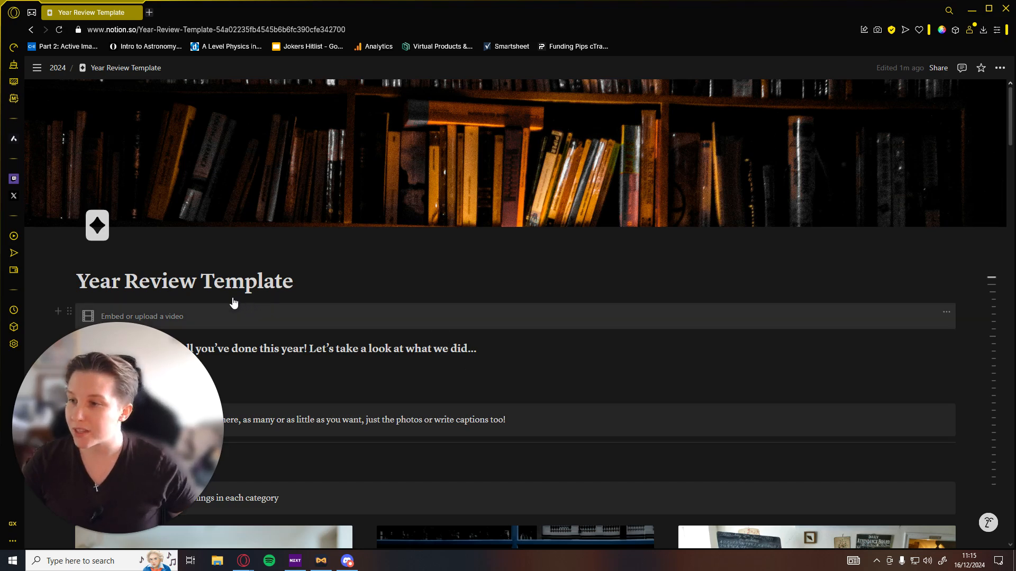
View the embed options of the empty video block under the Year Review Template title, then dismiss them
scroll(286, 272, down, 1)
click(262, 263)
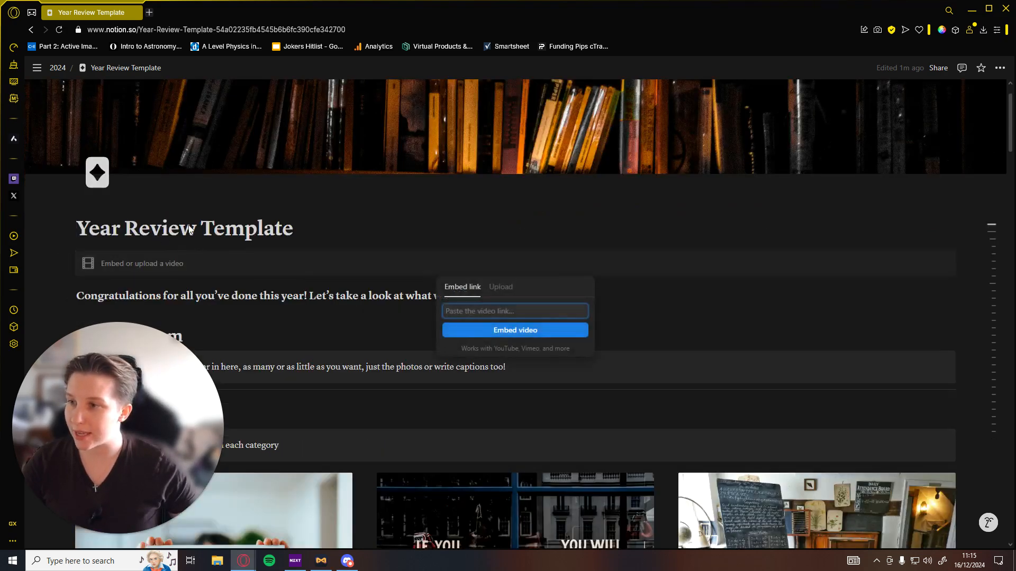
key(Escape)
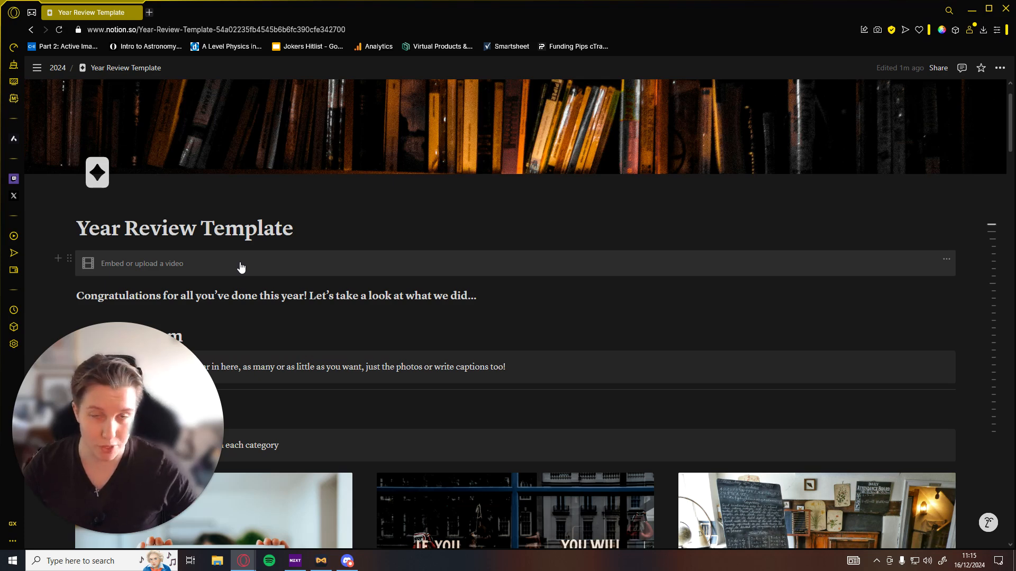
Examine the Year Album section and the grateful, achieved and learnt lists under Celebrate the good
scroll(241, 265, down, 1)
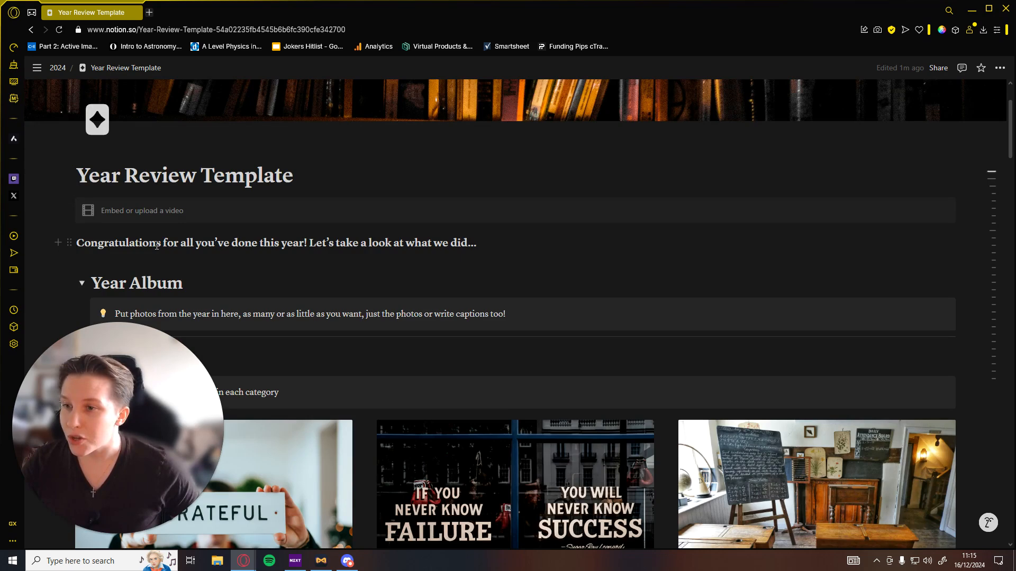
scroll(153, 246, down, 1)
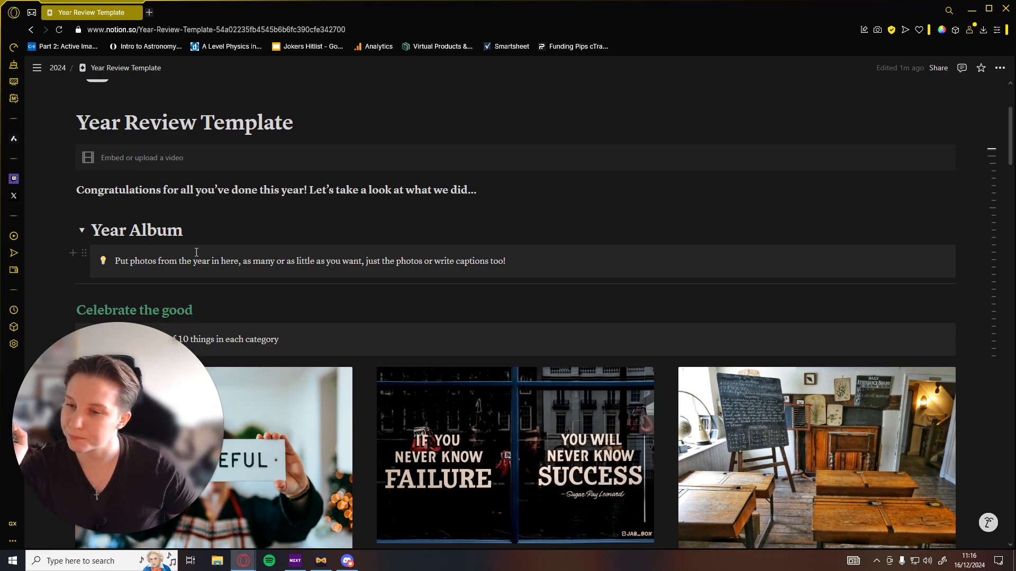
scroll(228, 307, down, 2)
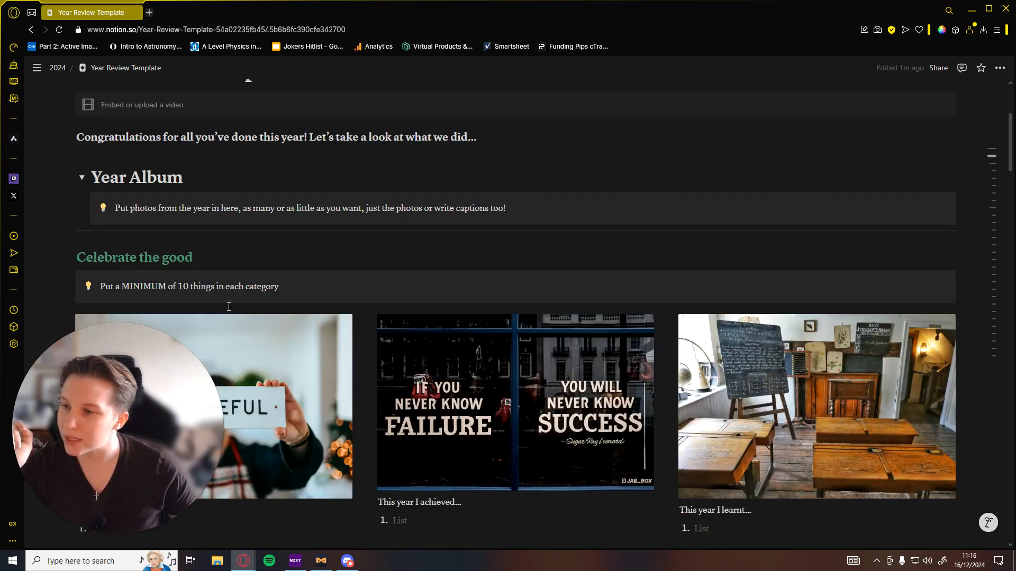
scroll(167, 251, down, 1)
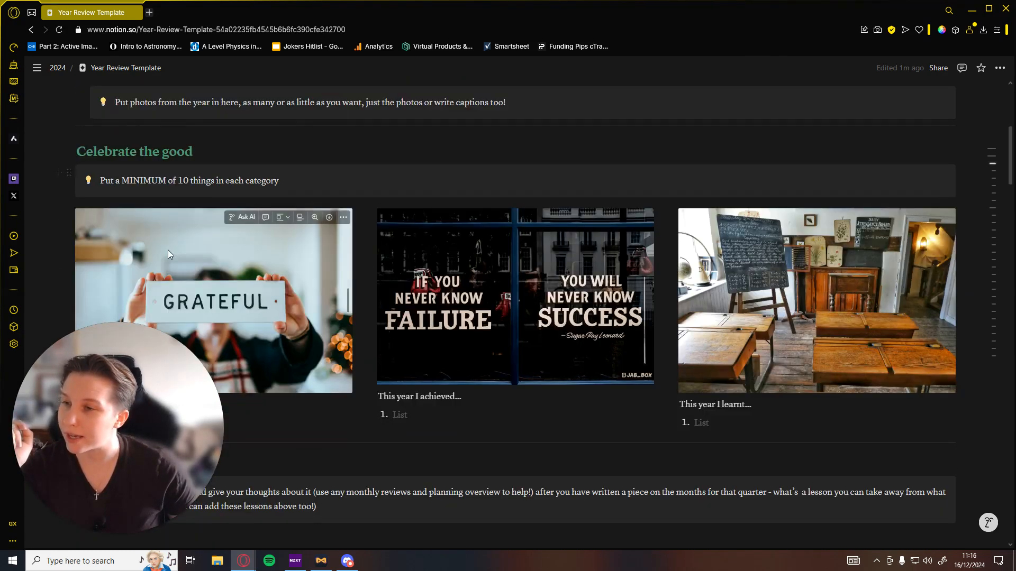
scroll(167, 250, down, 1)
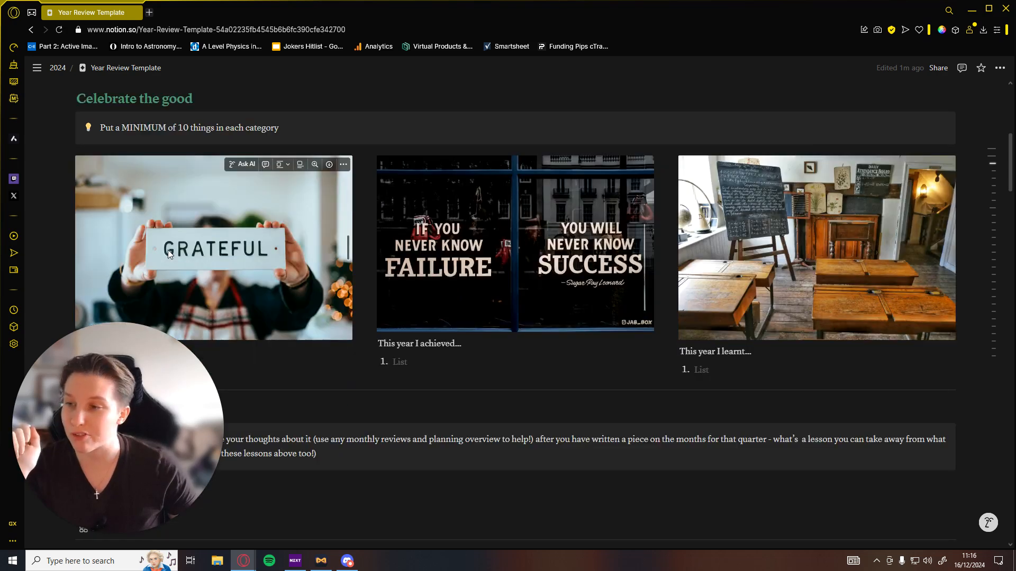
scroll(167, 250, down, 2)
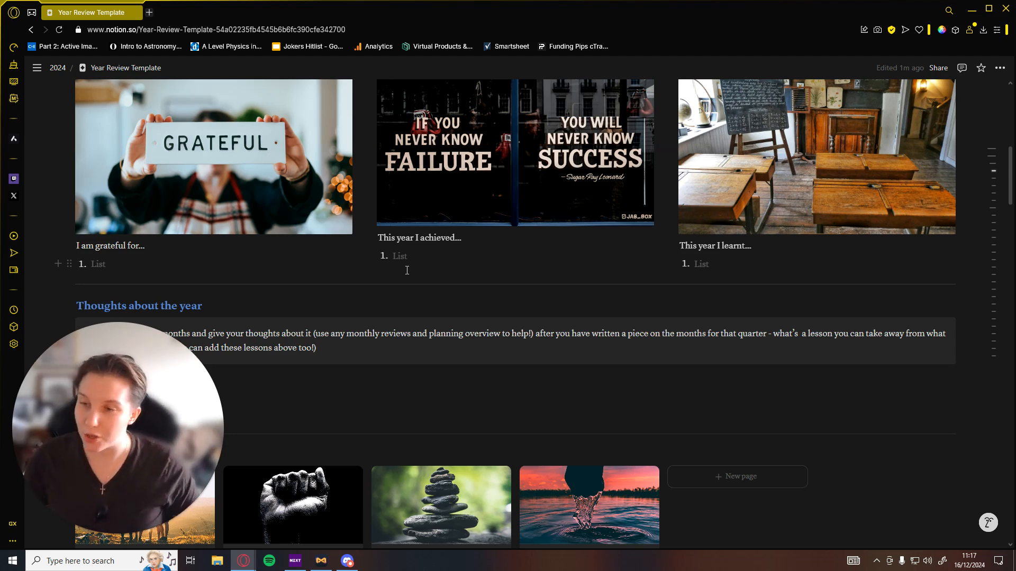
scroll(665, 340, up, 1)
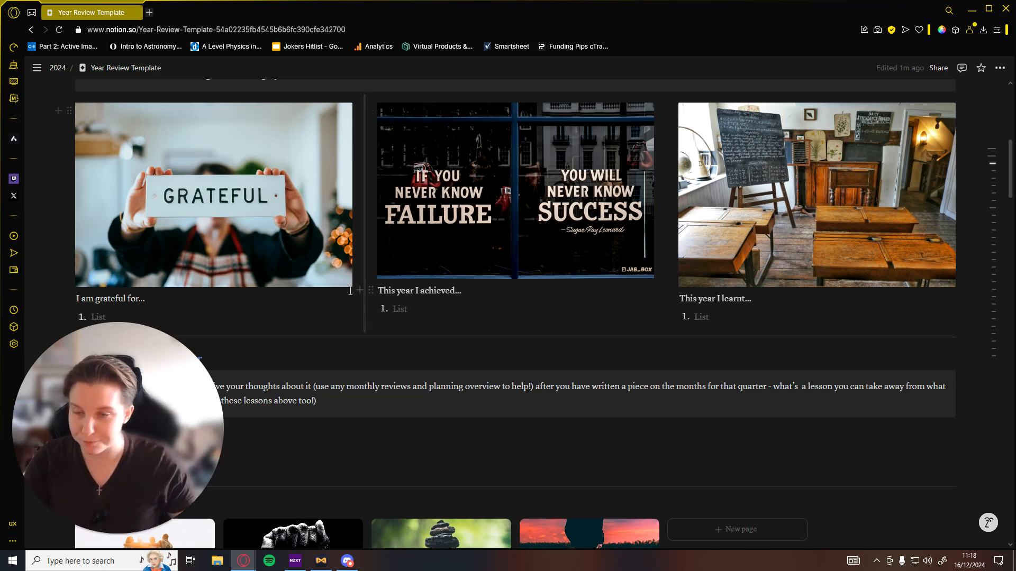
Read the Thoughts about the year prompt and look over the question cards in the Relationships gallery
scroll(349, 291, down, 2)
scroll(338, 290, down, 1)
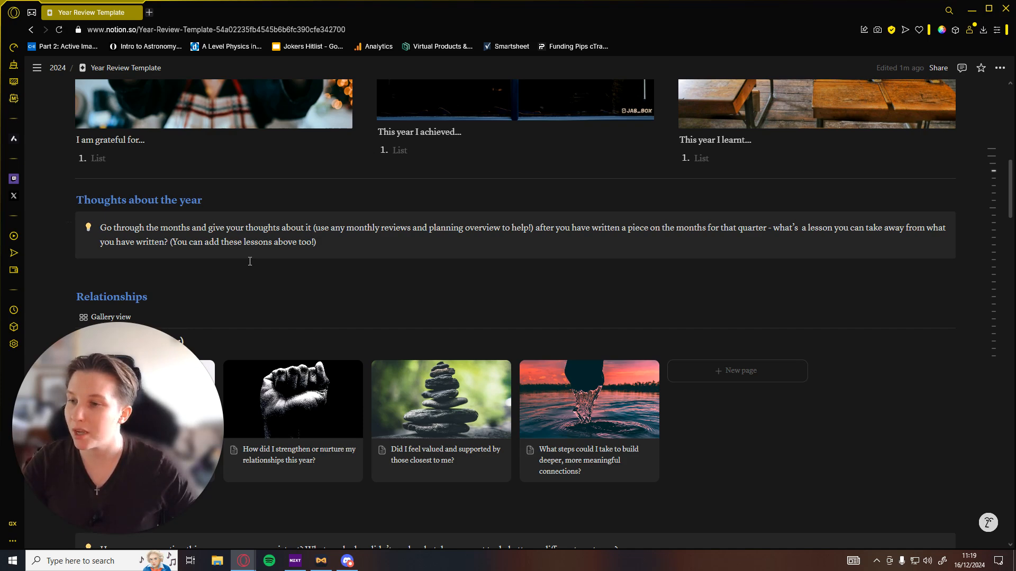
scroll(250, 262, down, 1)
scroll(249, 261, up, 1)
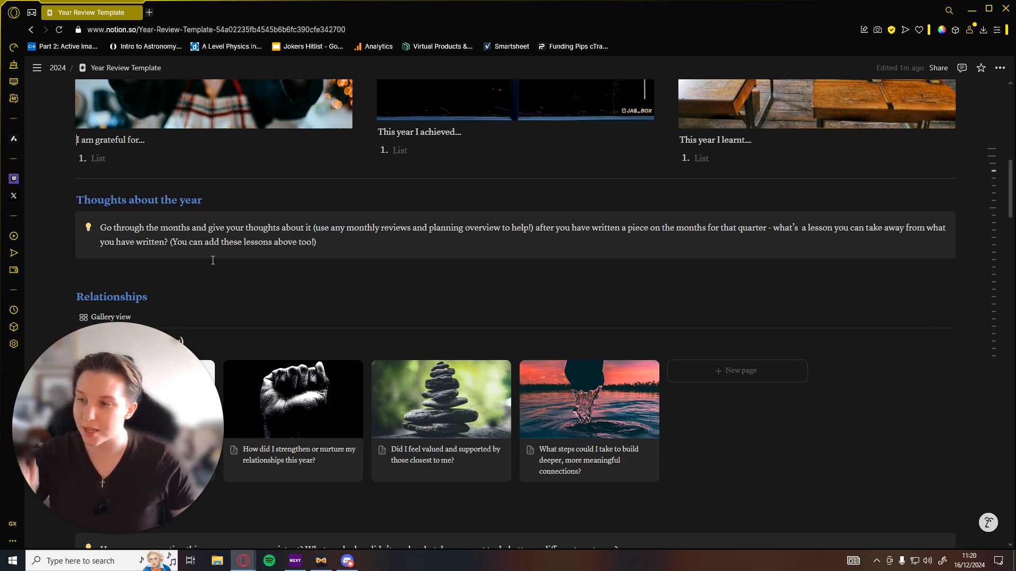
scroll(209, 271, down, 1)
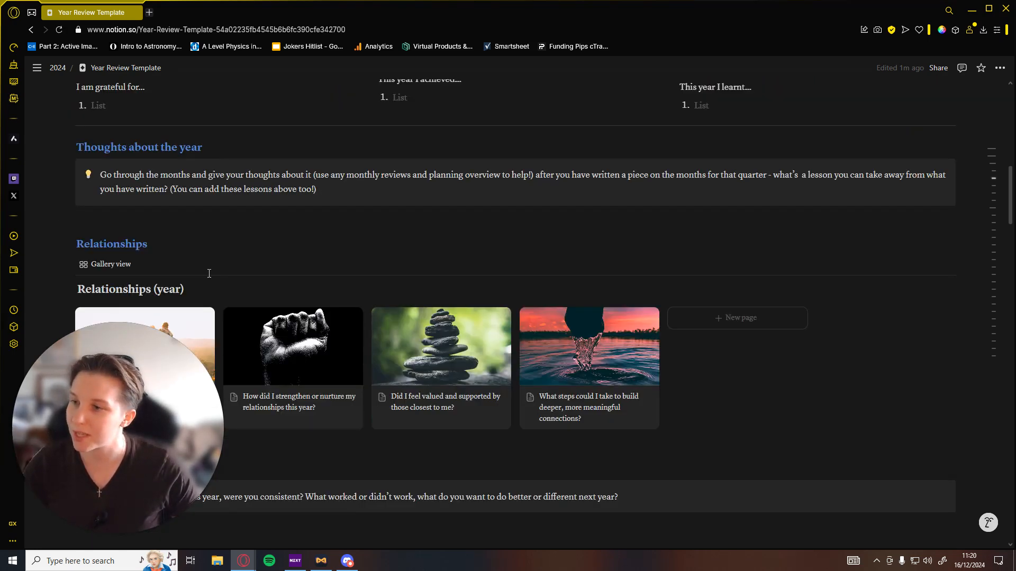
scroll(202, 281, down, 1)
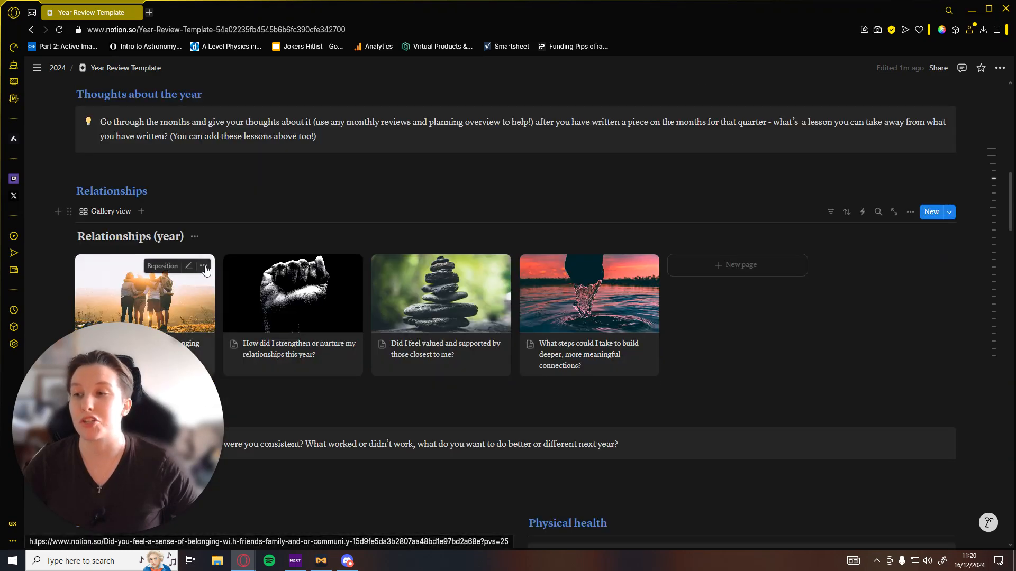
scroll(190, 287, down, 1)
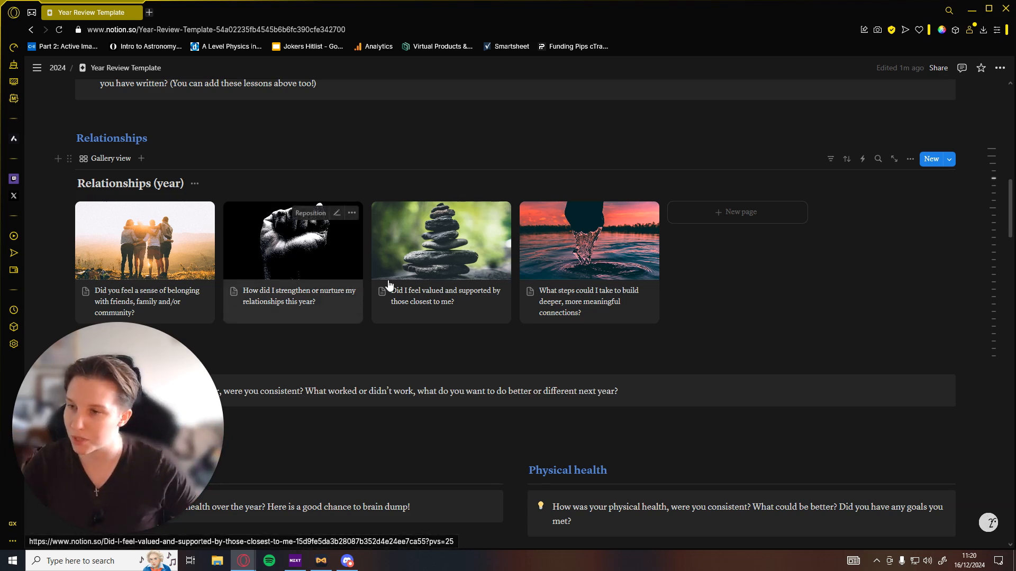
Open the Relationships card about a sense of belonging, look through its page, and close it
click(182, 310)
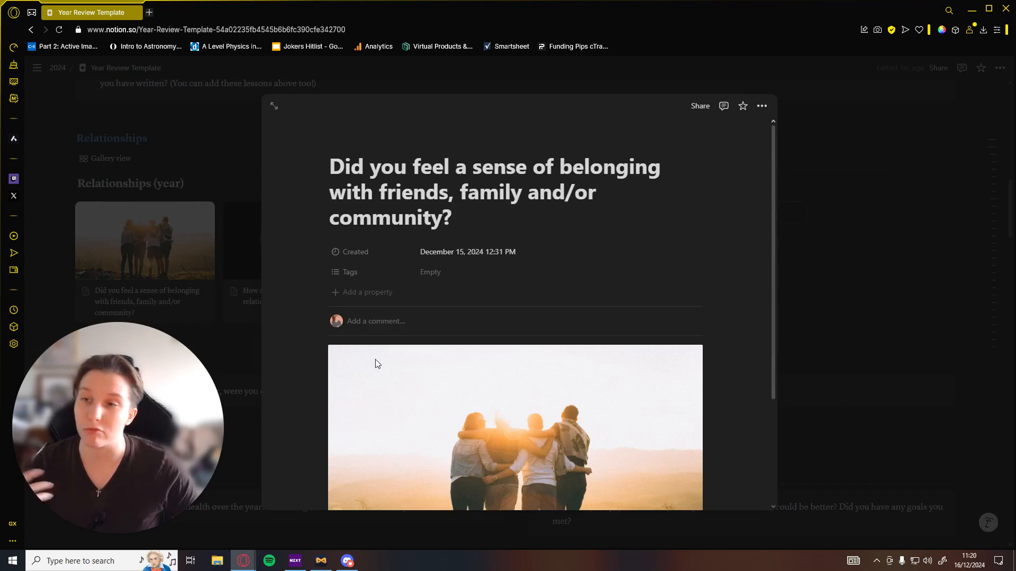
scroll(379, 360, down, 3)
scroll(510, 339, up, 2)
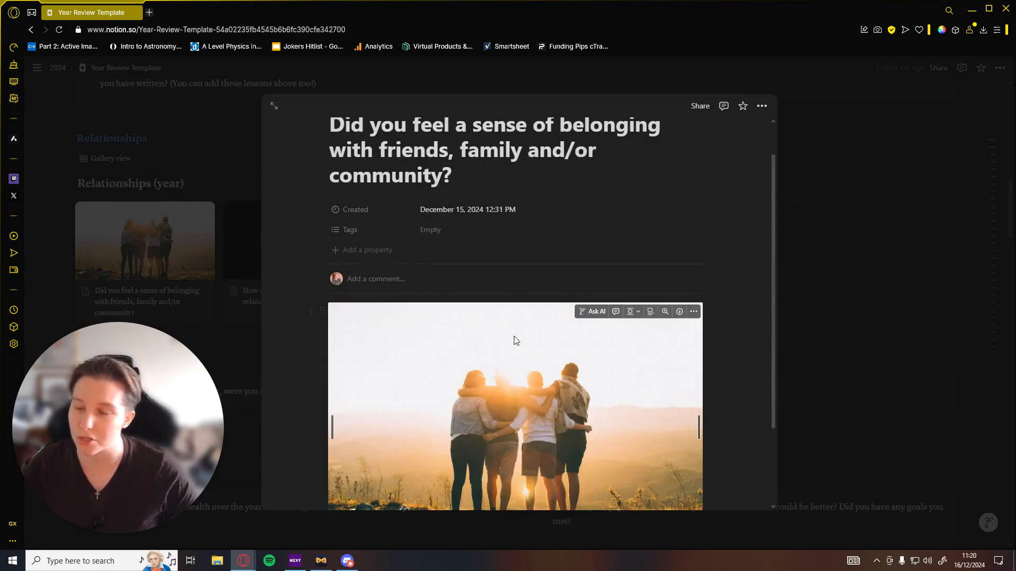
scroll(492, 338, up, 1)
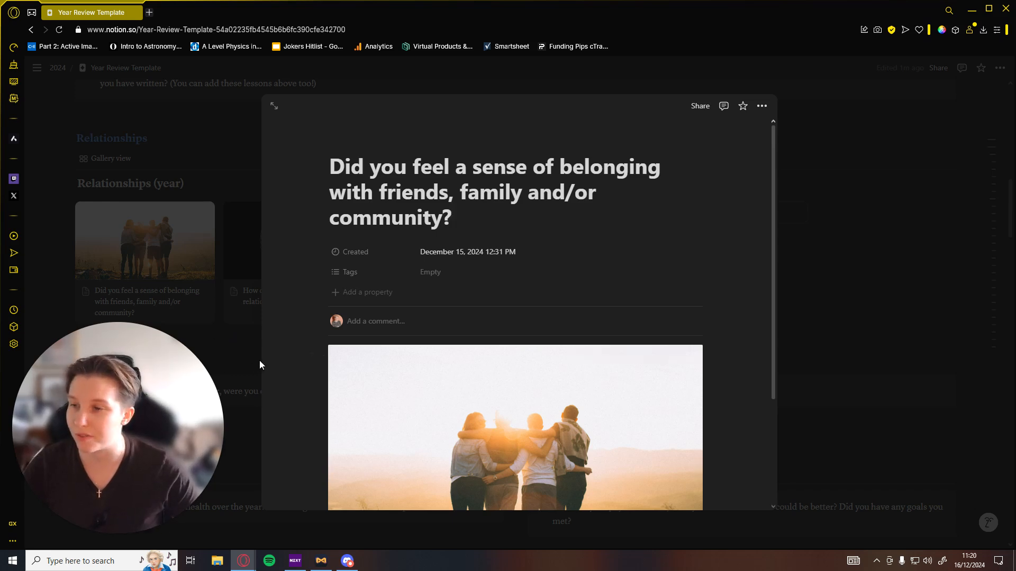
click(460, 219)
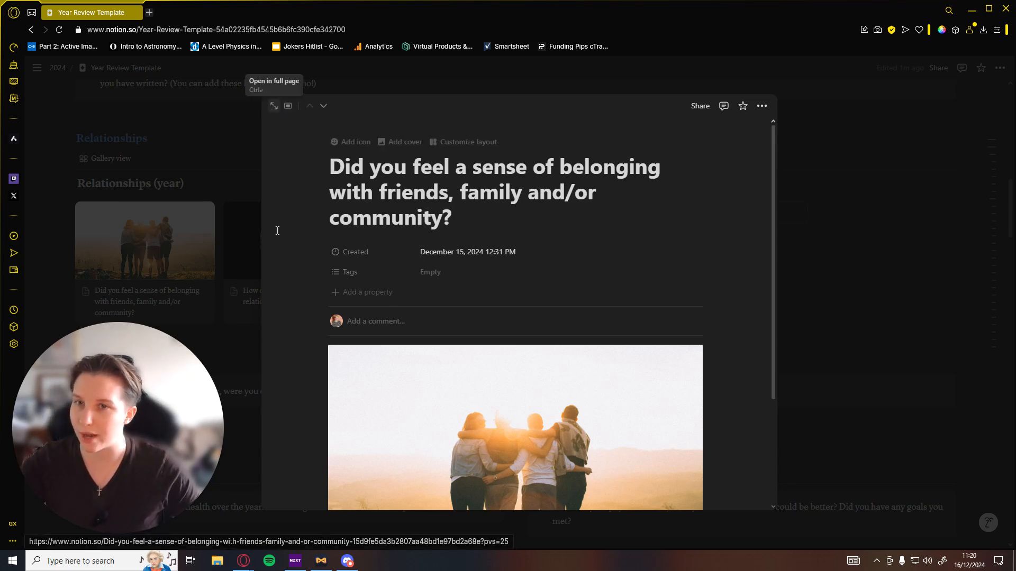
click(234, 339)
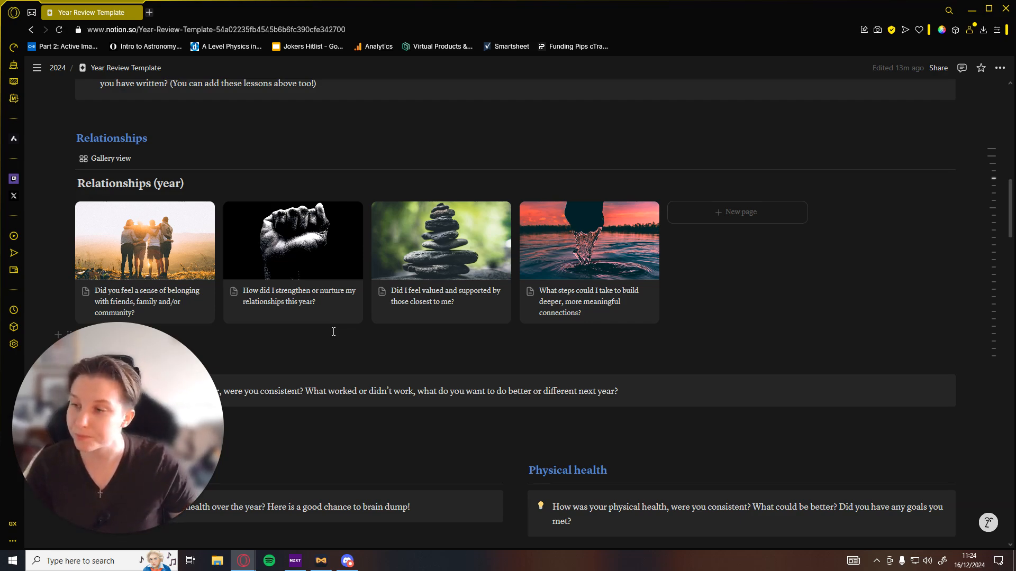
Review the Routines, Mental Health, Physical health and Finances sections with their reflection prompts
scroll(333, 331, down, 3)
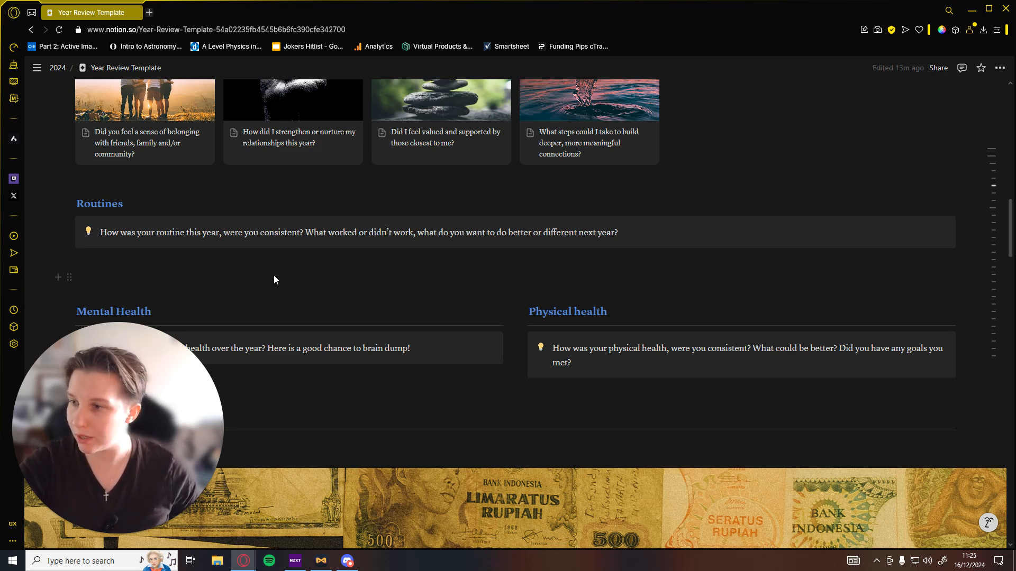
scroll(242, 303, down, 1)
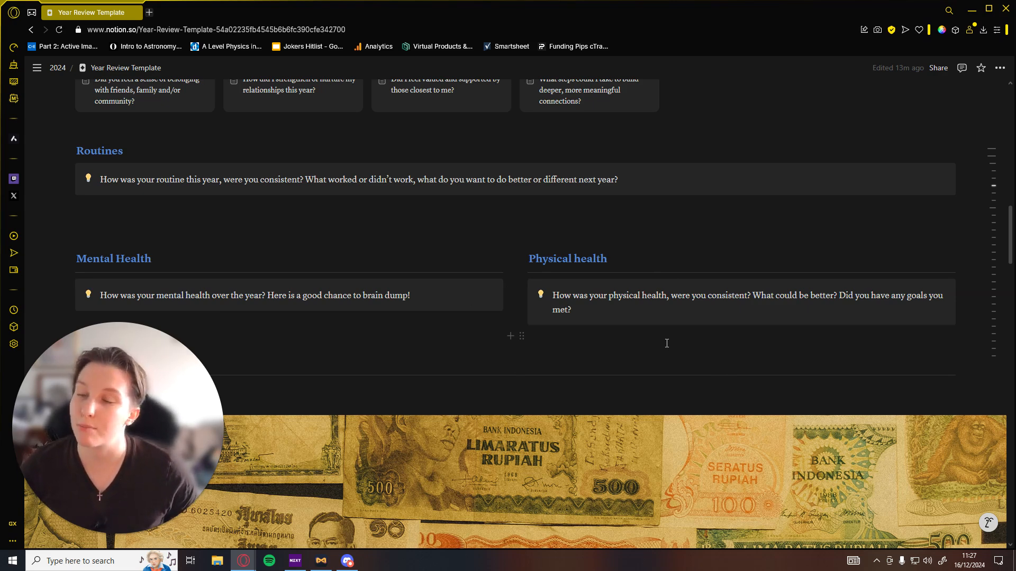
scroll(437, 350, down, 4)
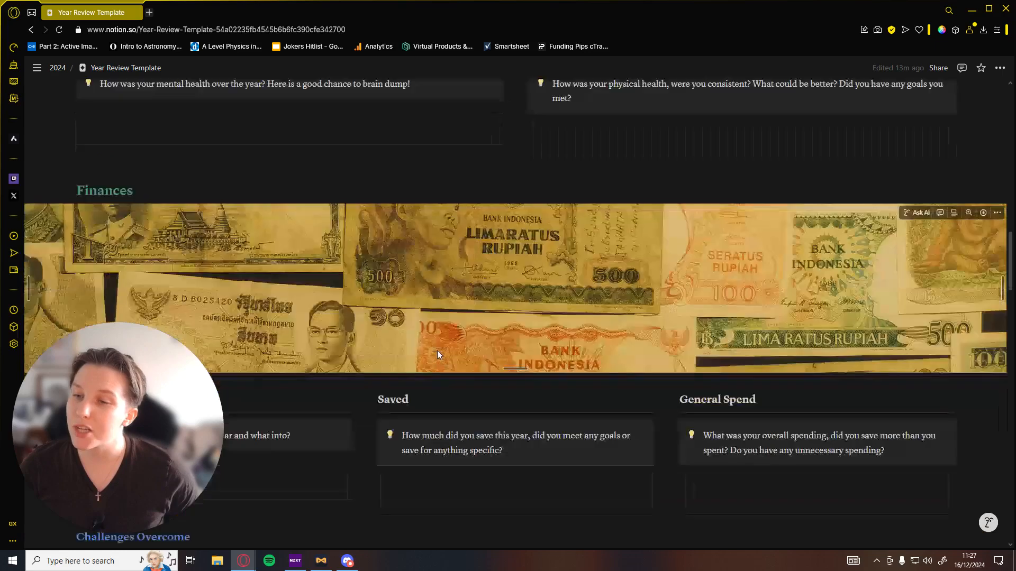
scroll(427, 347, down, 1)
scroll(427, 347, down, 2)
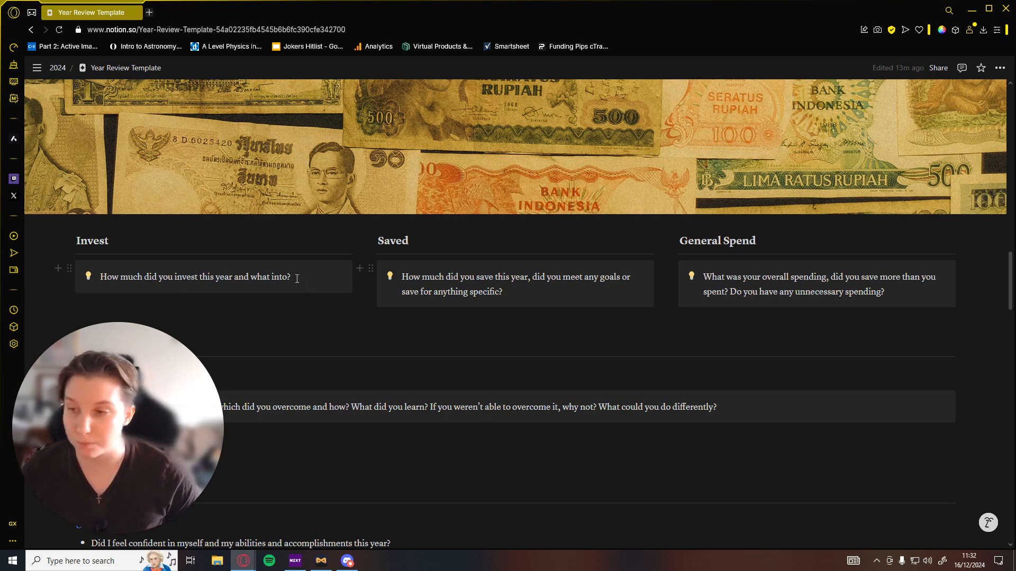
Read the prompts in the Challenges Overcome, Self-Worth and New Experiences sections
scroll(296, 281, down, 1)
scroll(292, 277, down, 2)
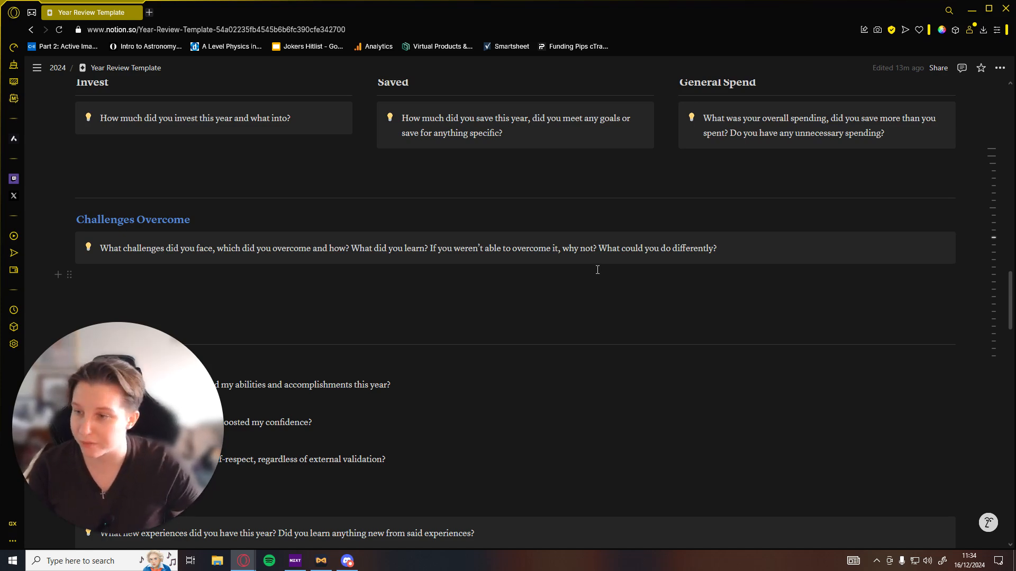
scroll(369, 321, down, 3)
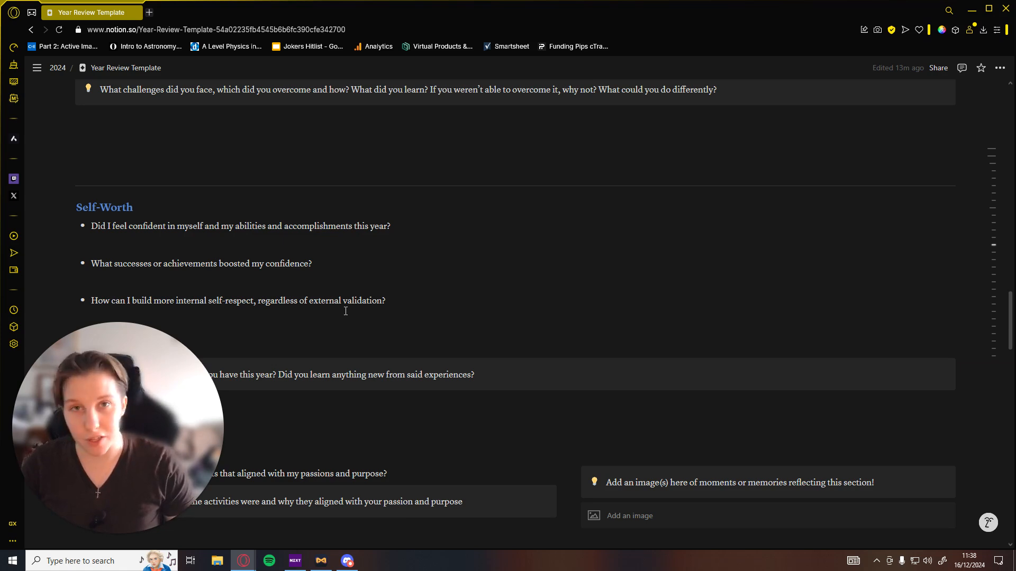
scroll(330, 313, down, 1)
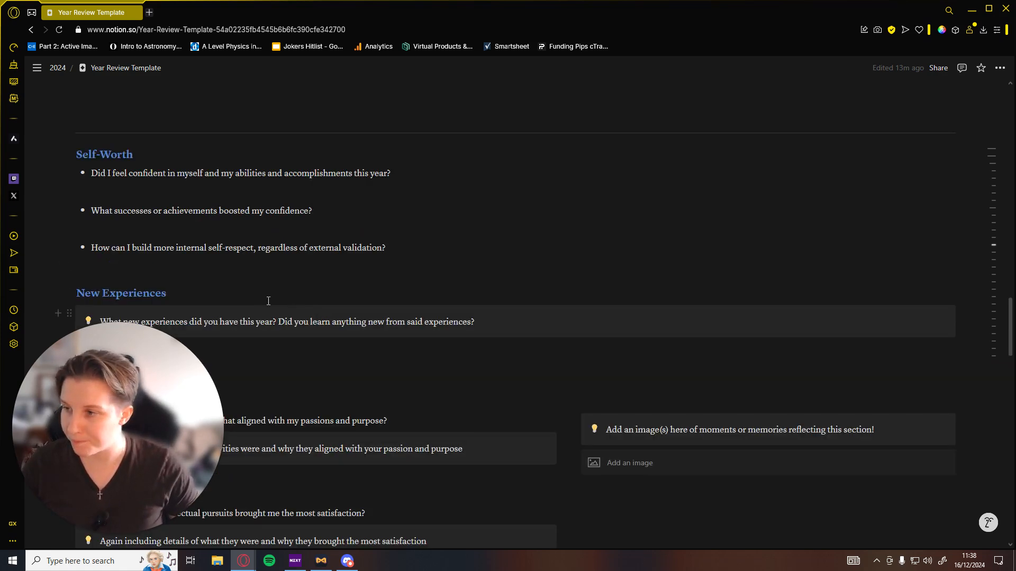
scroll(263, 297, down, 1)
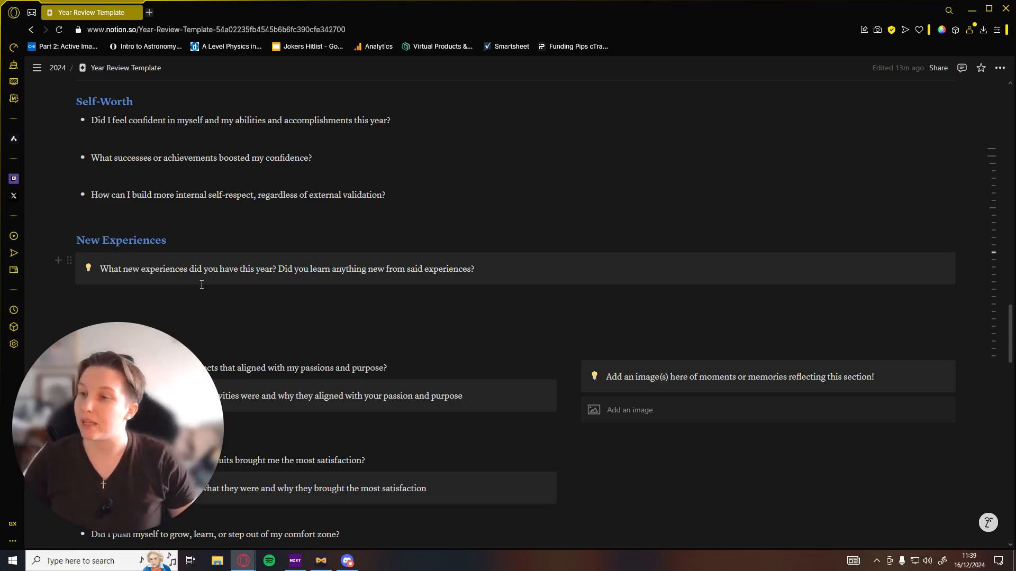
scroll(200, 265, down, 1)
scroll(194, 233, up, 1)
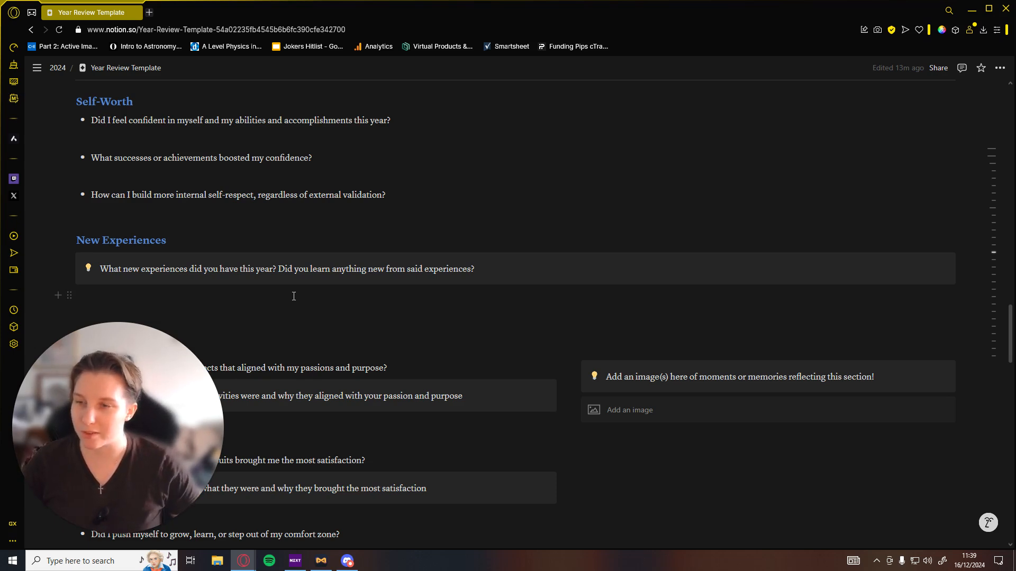
Examine the Personal Growth section's questions, its hint callouts and the image placeholder beside them
scroll(293, 296, down, 1)
scroll(292, 295, down, 1)
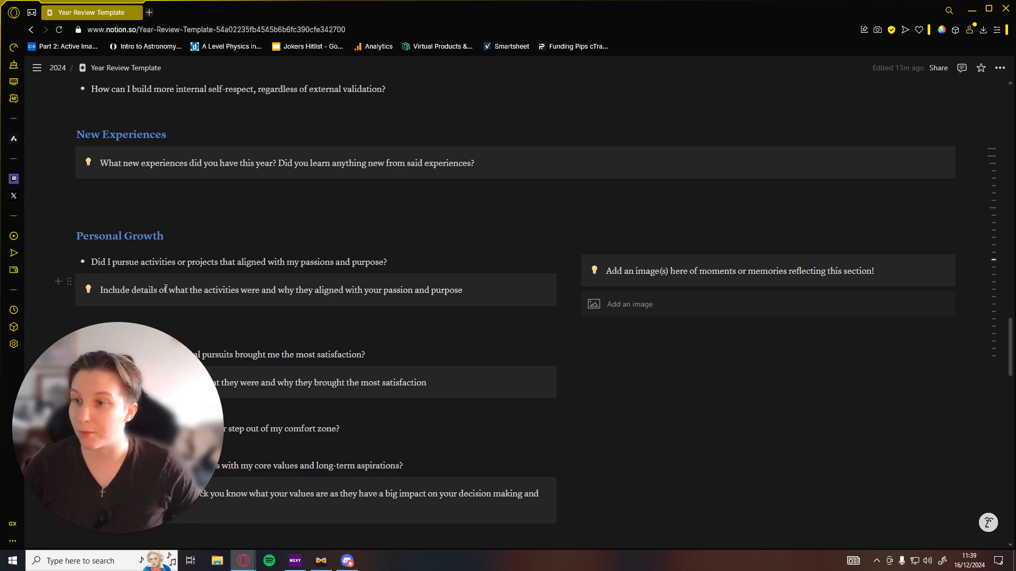
scroll(257, 273, down, 1)
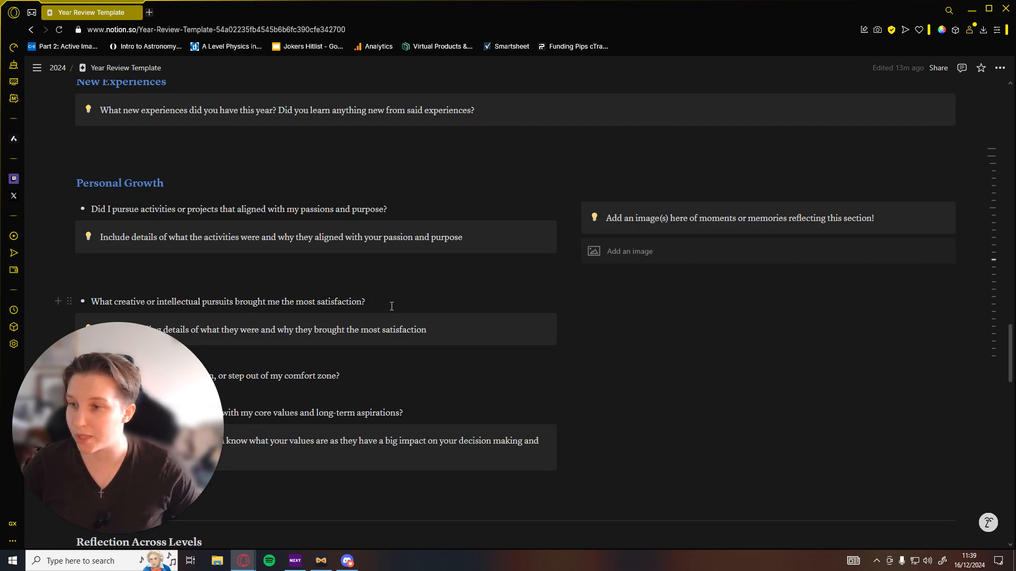
scroll(374, 304, down, 2)
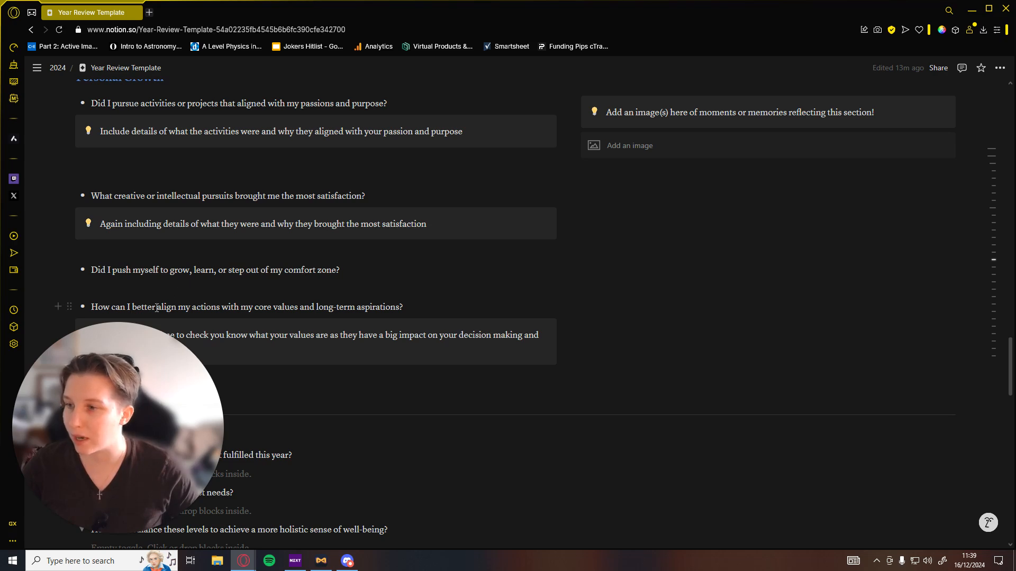
scroll(309, 302, down, 1)
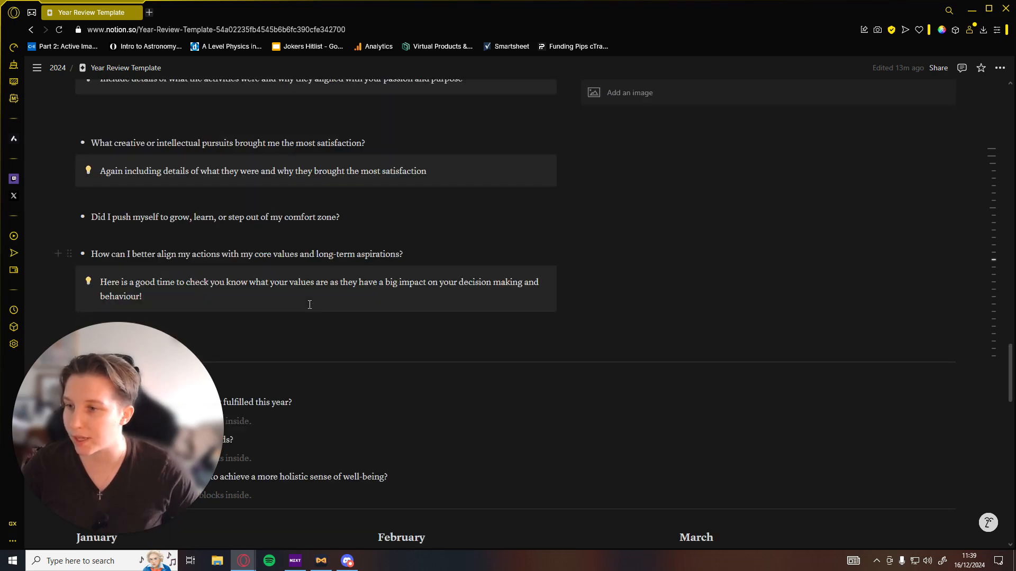
scroll(309, 302, up, 3)
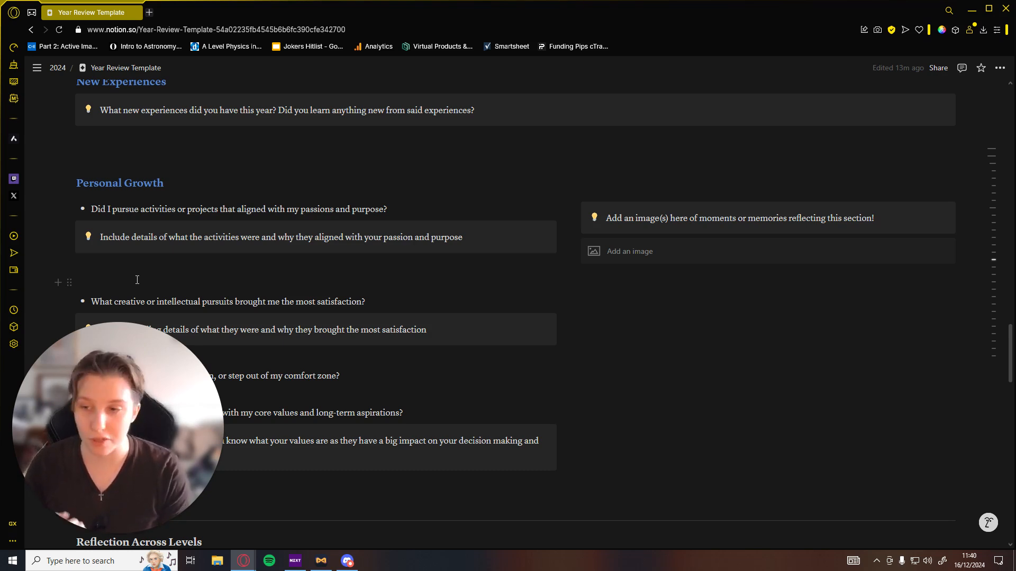
Read the remaining Personal Growth questions on comfort zone and core values, and the Reflection Across Levels questions below them
scroll(278, 349, down, 3)
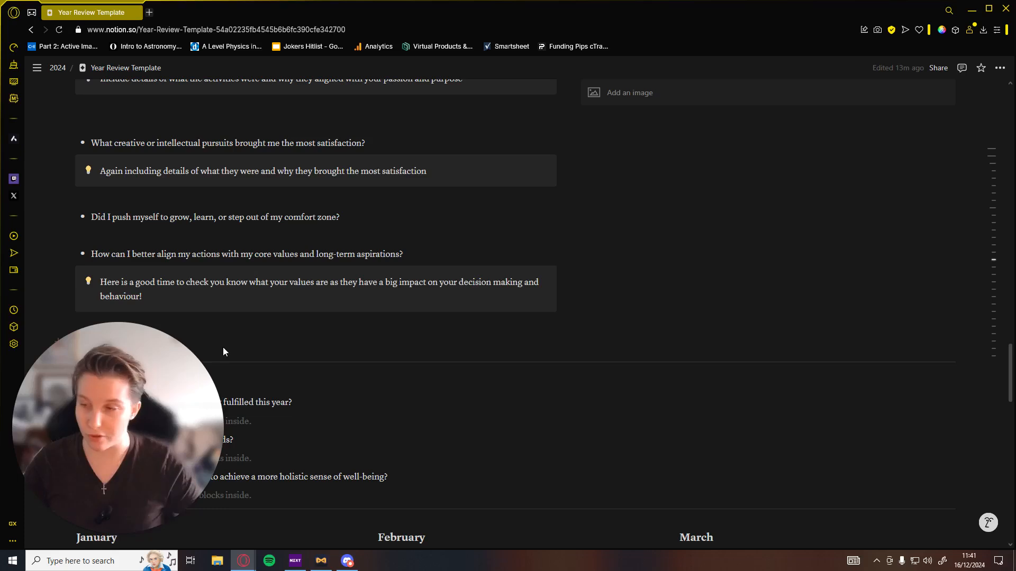
scroll(188, 261, down, 2)
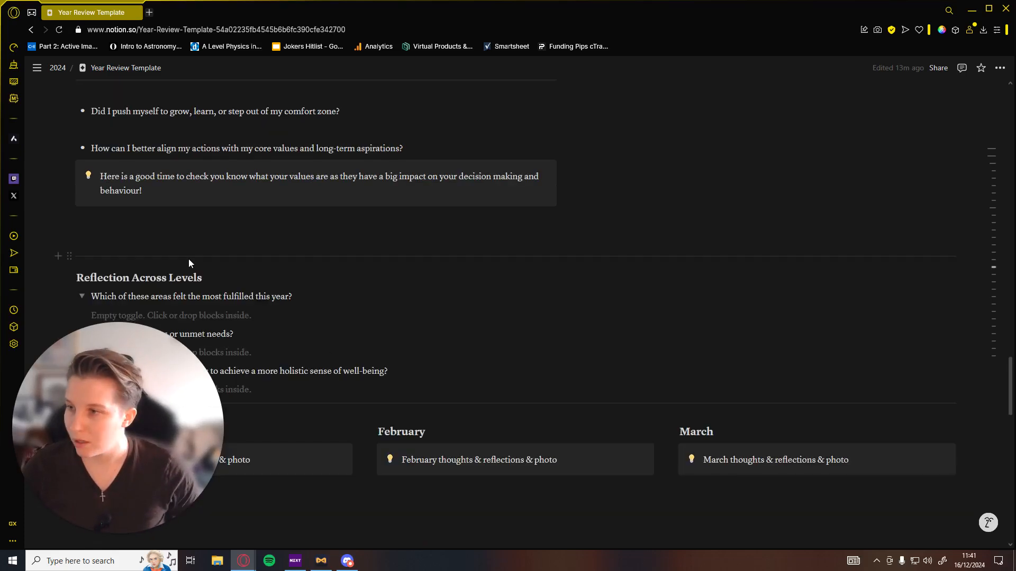
scroll(188, 262, up, 2)
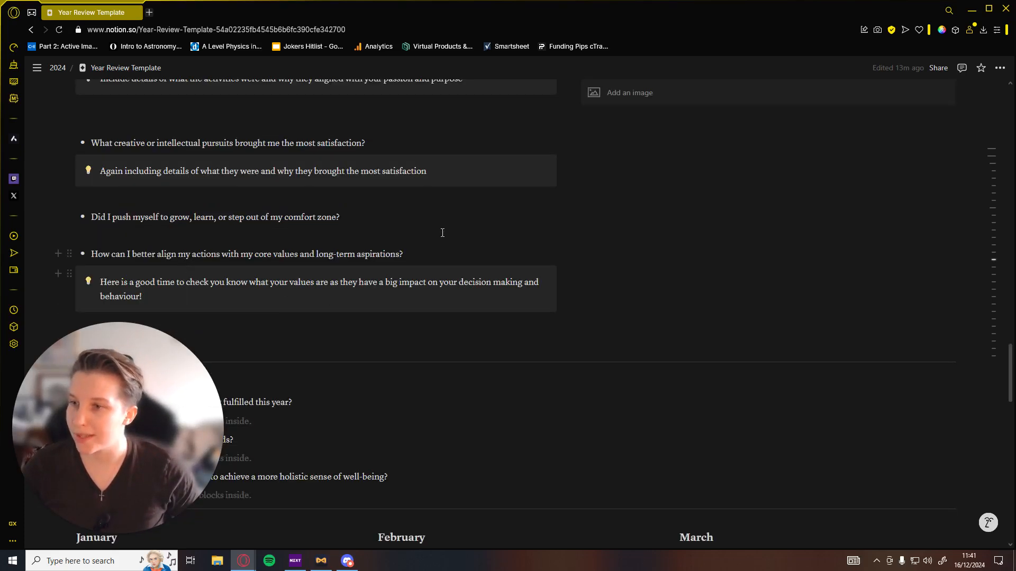
scroll(442, 233, up, 4)
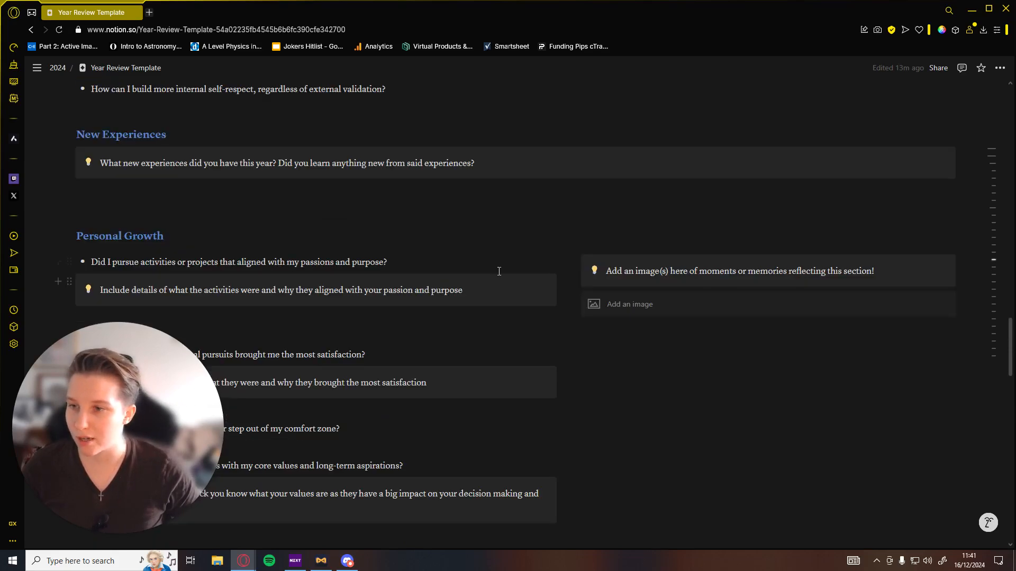
scroll(456, 283, down, 2)
scroll(288, 260, up, 3)
scroll(236, 276, down, 10)
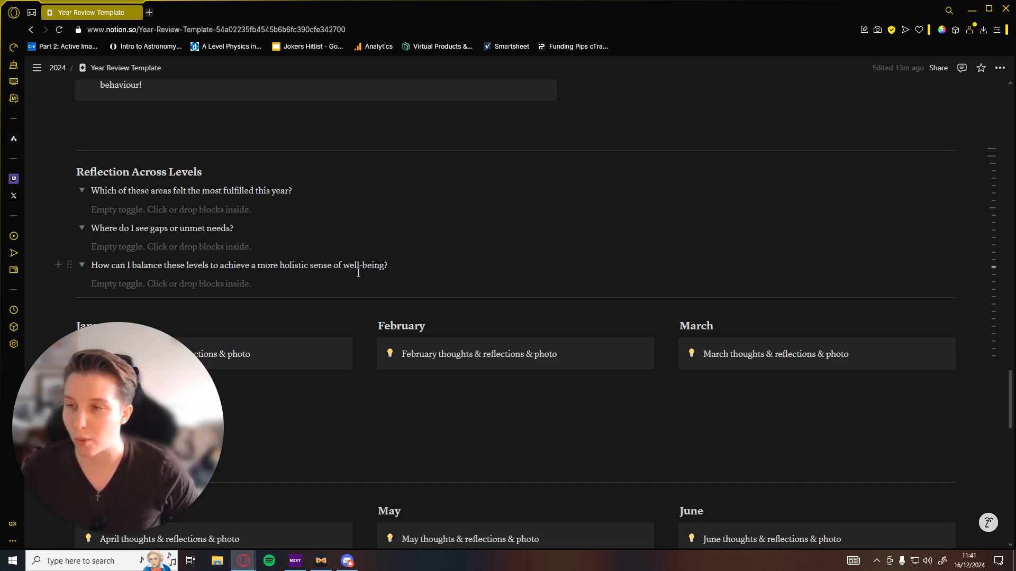
scroll(271, 242, up, 5)
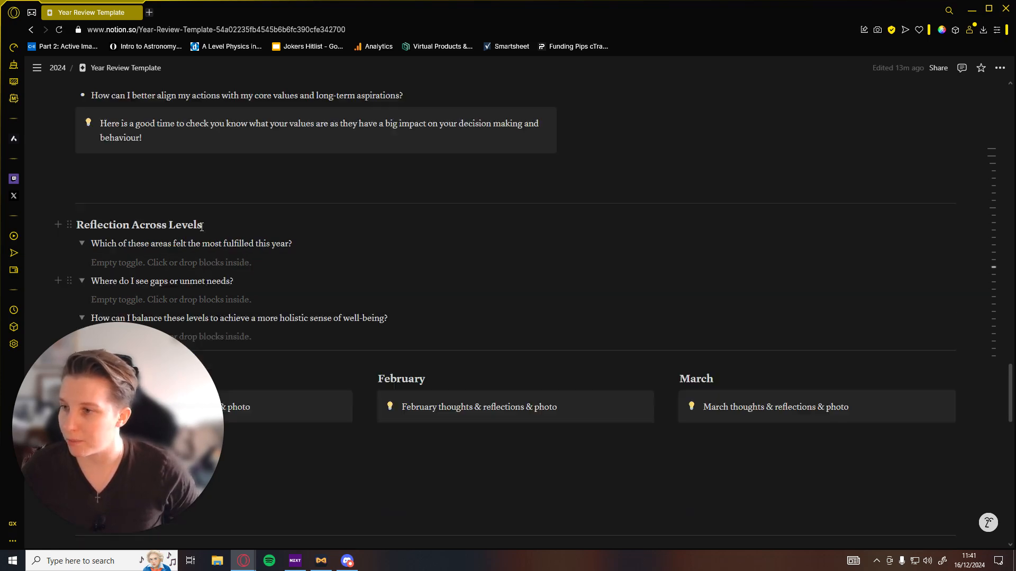
Revisit the Challenges Overcome, Self-Worth and New Experiences prompts, and return through Personal Growth to the Reflection Across Levels questions
scroll(271, 241, up, 3)
scroll(318, 265, up, 1)
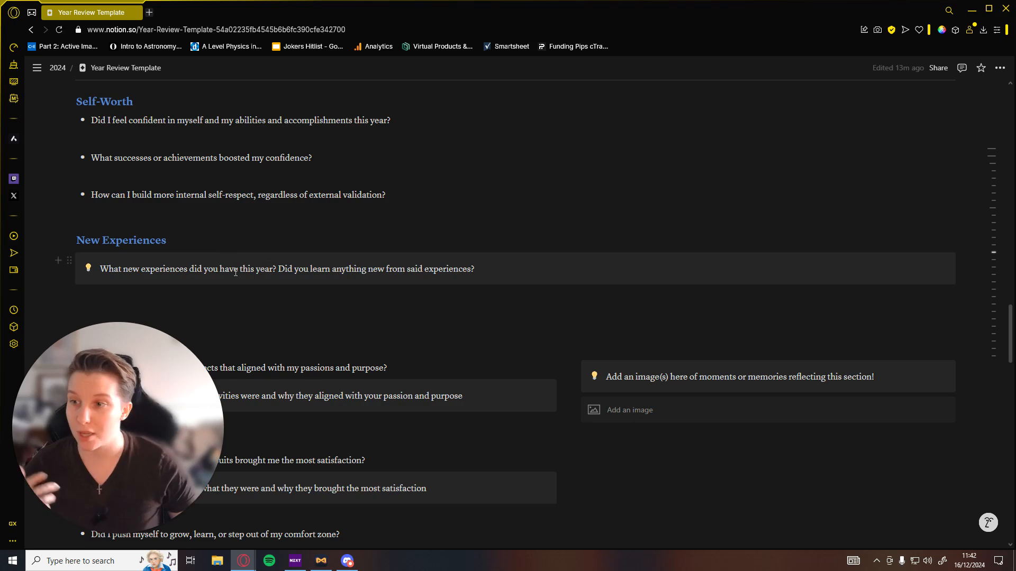
scroll(251, 303, up, 2)
scroll(251, 303, up, 1)
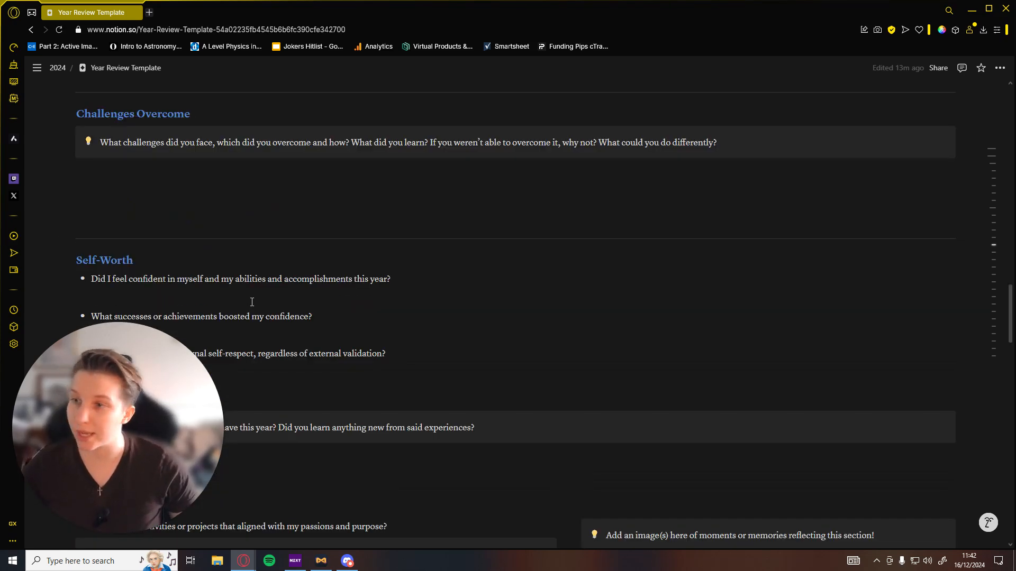
scroll(251, 297, down, 1)
scroll(251, 295, down, 6)
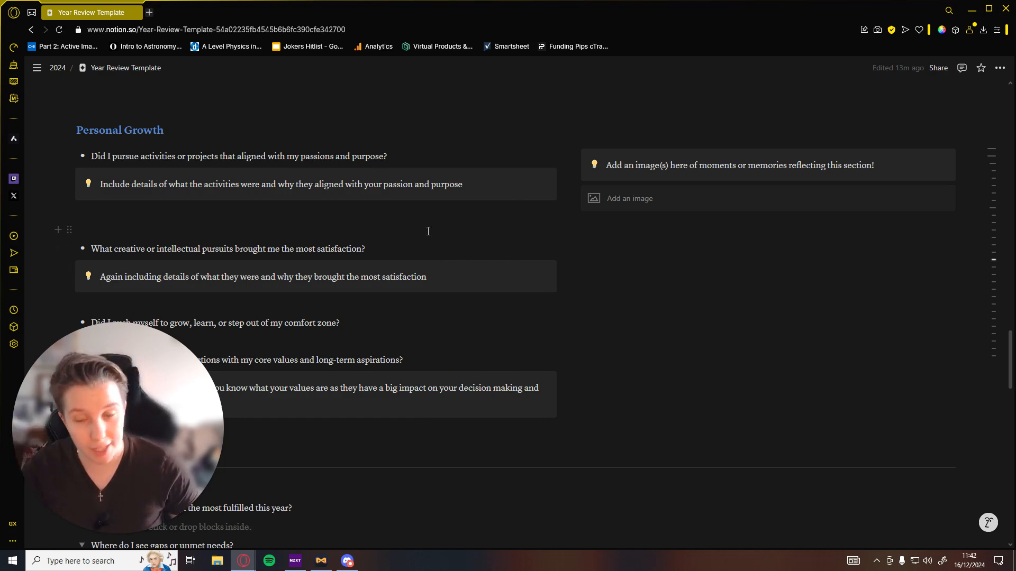
scroll(412, 245, down, 2)
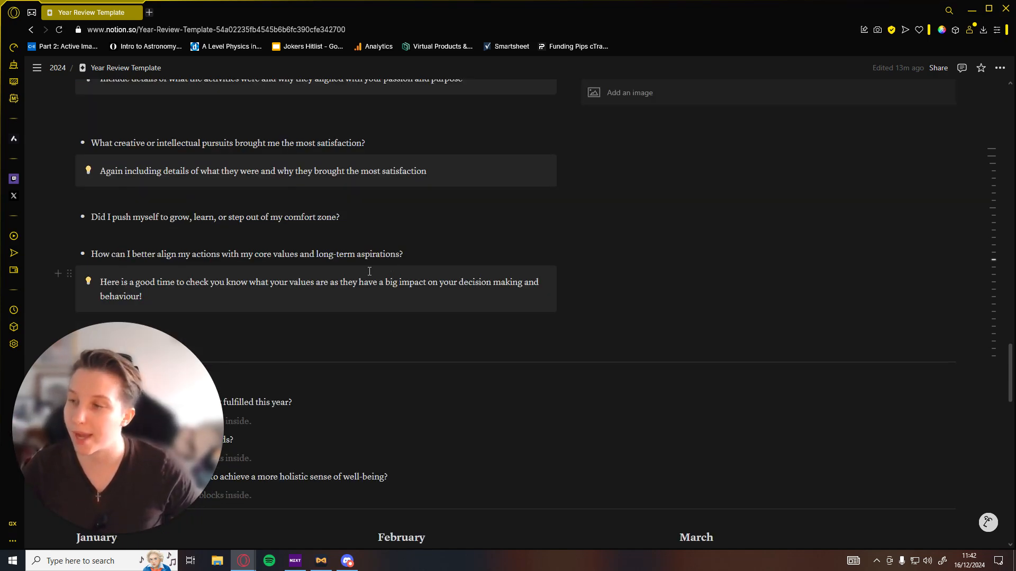
scroll(369, 272, down, 4)
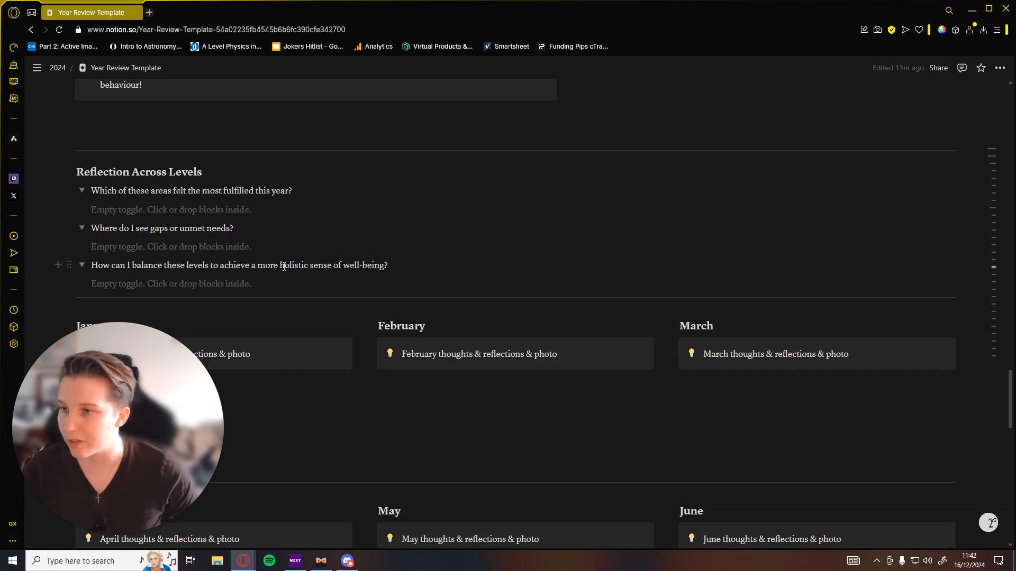
Review the prompts again from the Finances spending blocks through Challenges Overcome and Self-Worth to Personal Growth
scroll(293, 291, up, 9)
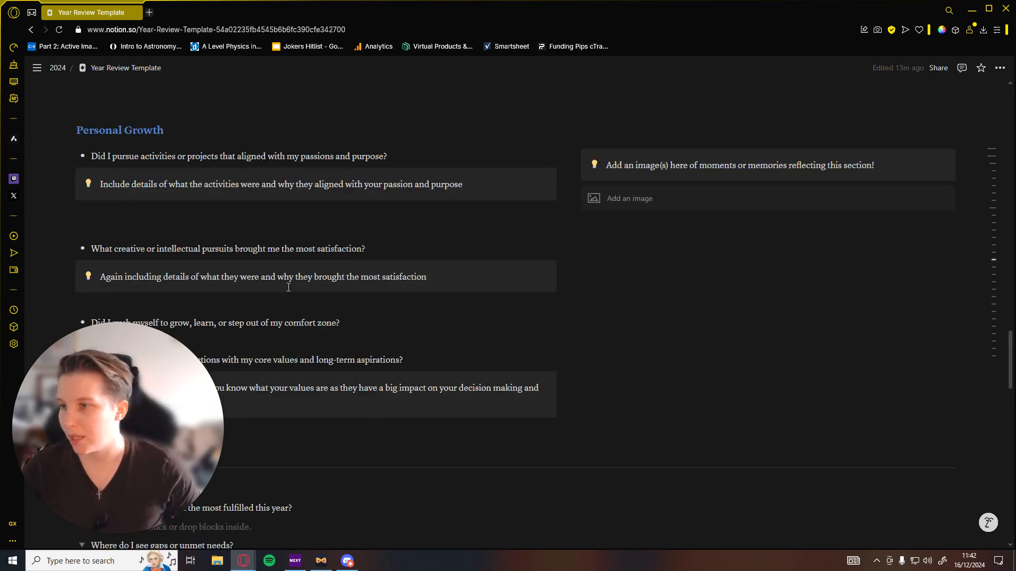
scroll(289, 287, up, 4)
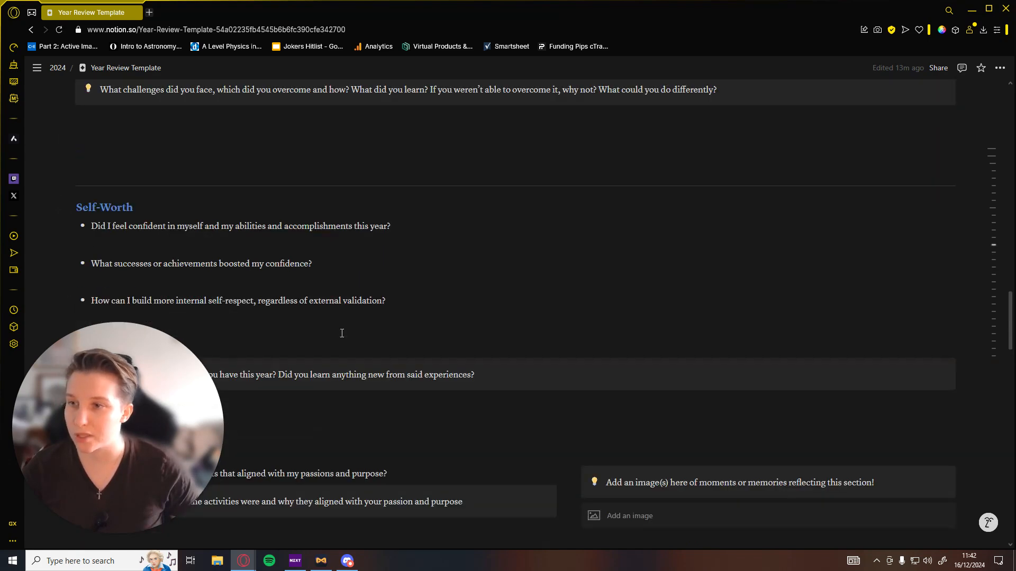
scroll(342, 331, up, 3)
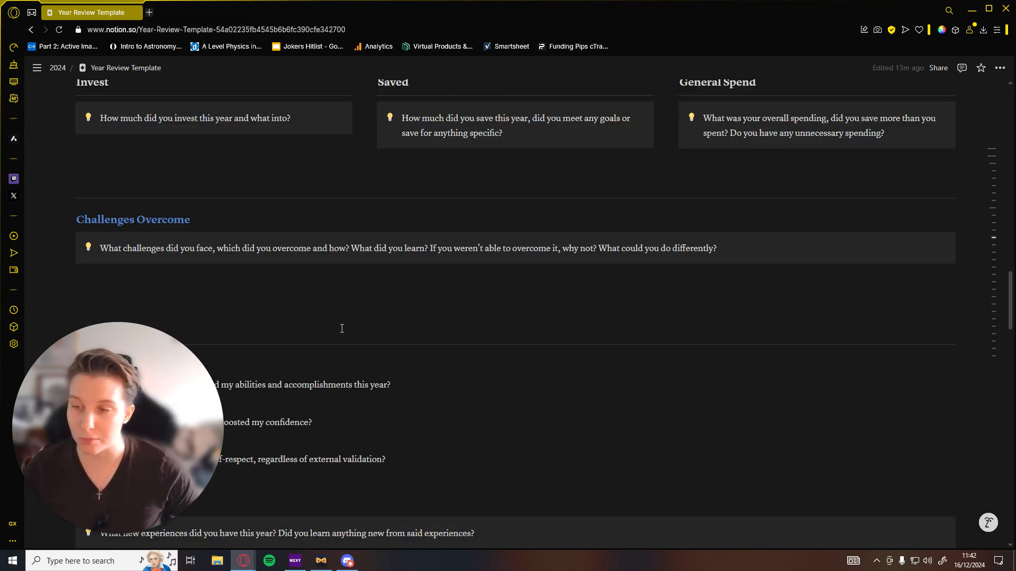
scroll(342, 328, up, 4)
scroll(342, 329, down, 7)
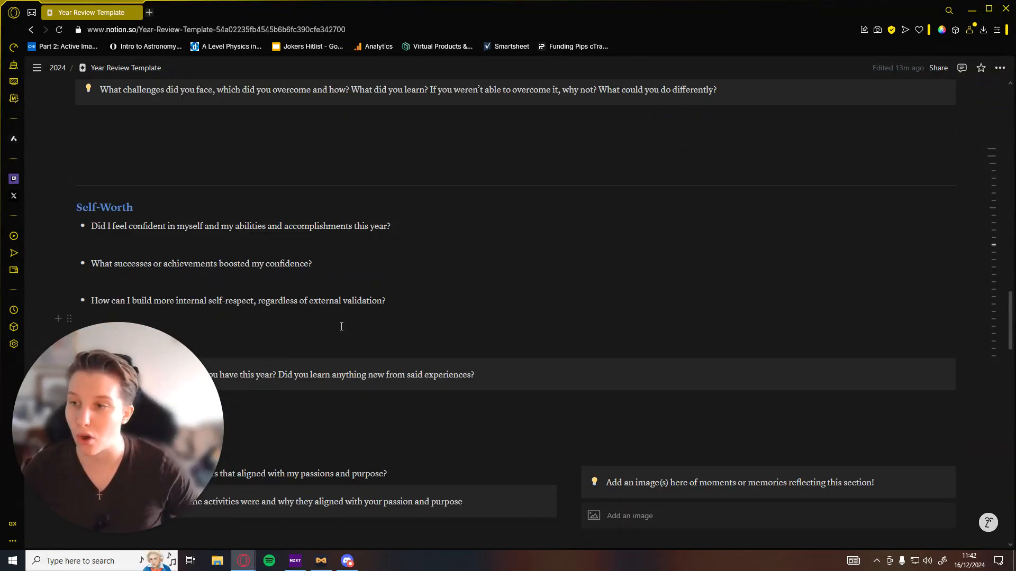
scroll(341, 326, down, 1)
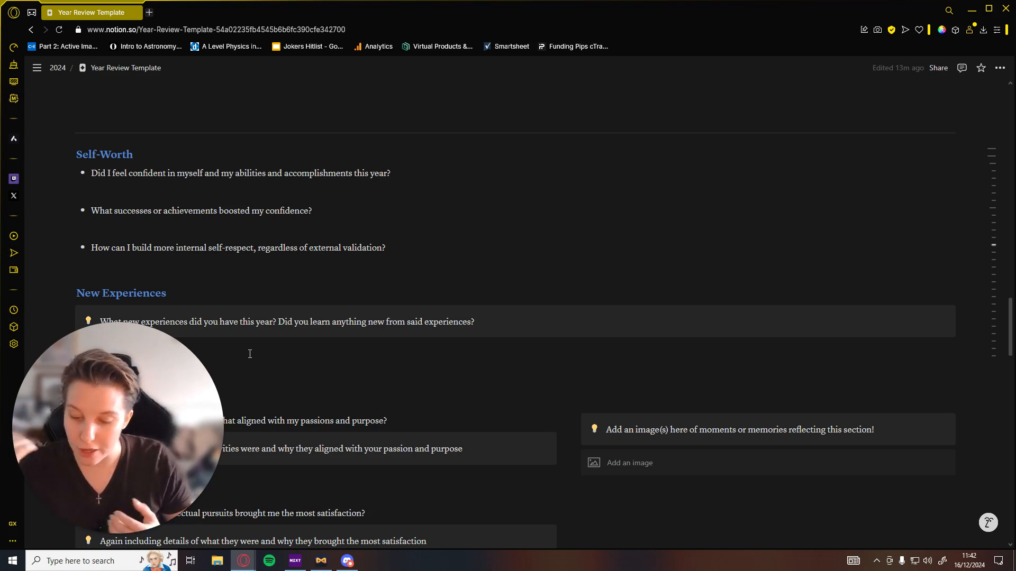
scroll(243, 315, down, 2)
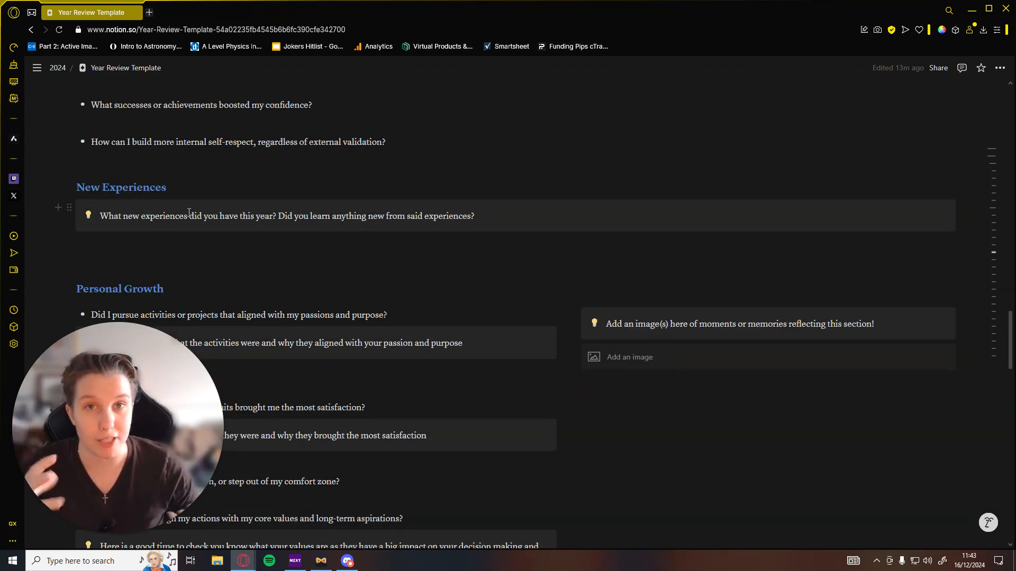
scroll(204, 213, down, 1)
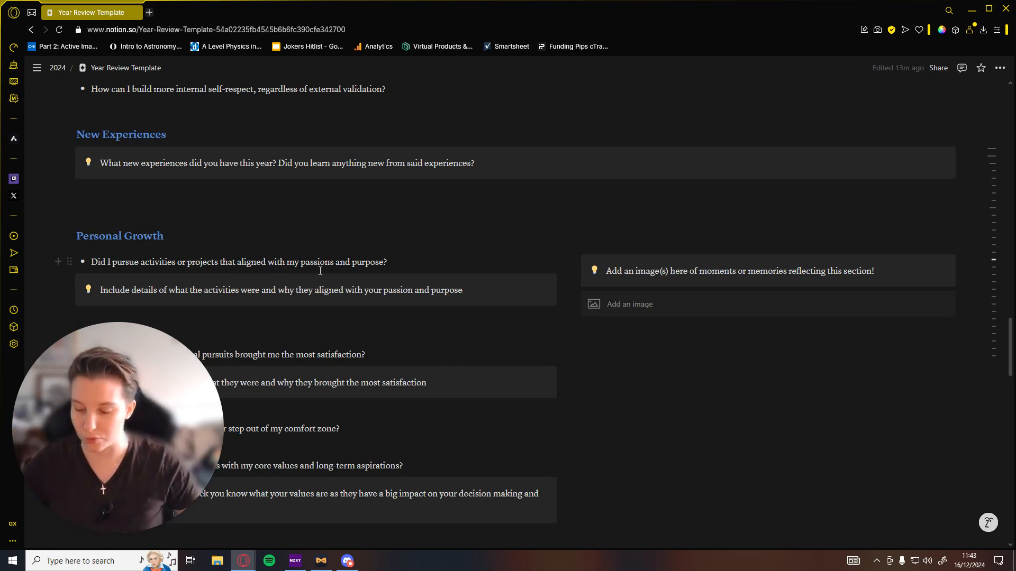
scroll(320, 270, down, 1)
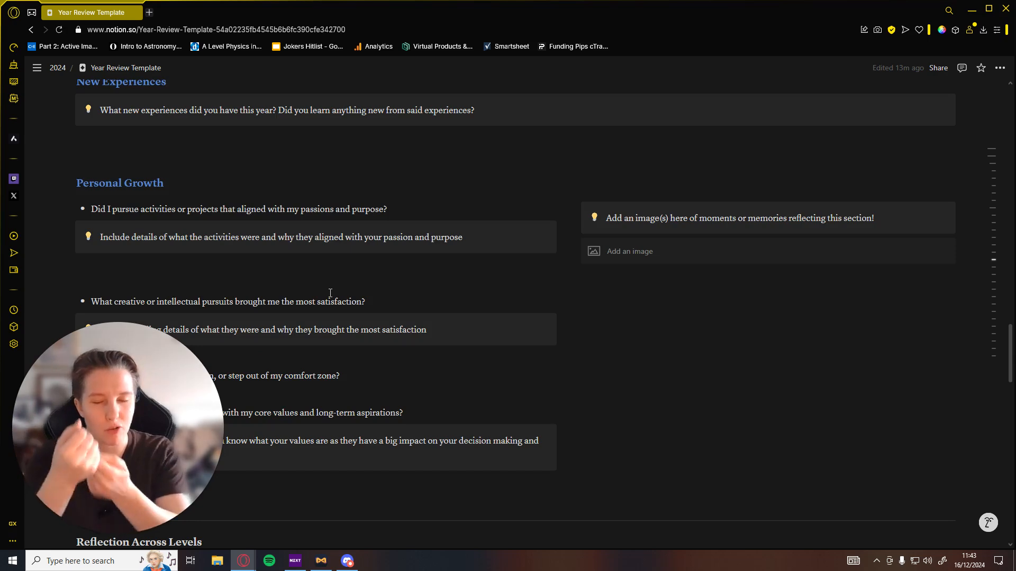
Look over the Reflection Across Levels toggles and the monthly reflection blocks from January to June with the Q1 heading
scroll(333, 280, down, 8)
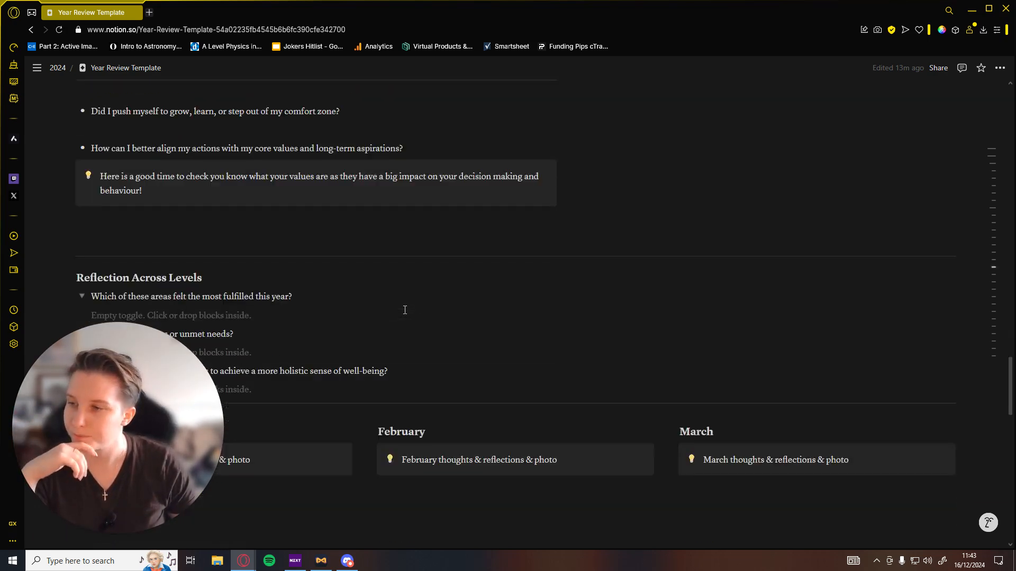
scroll(194, 271, down, 1)
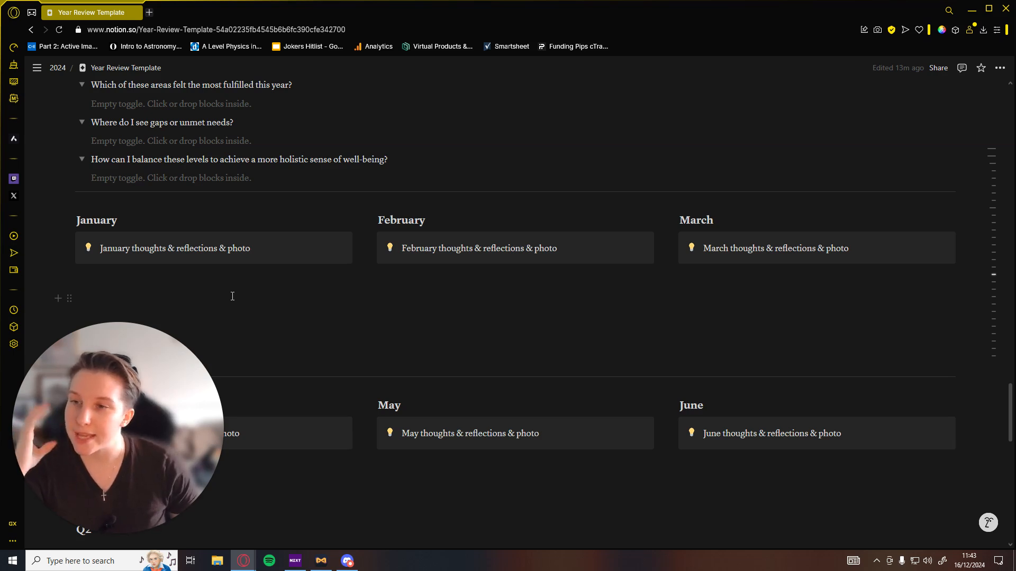
scroll(232, 296, down, 1)
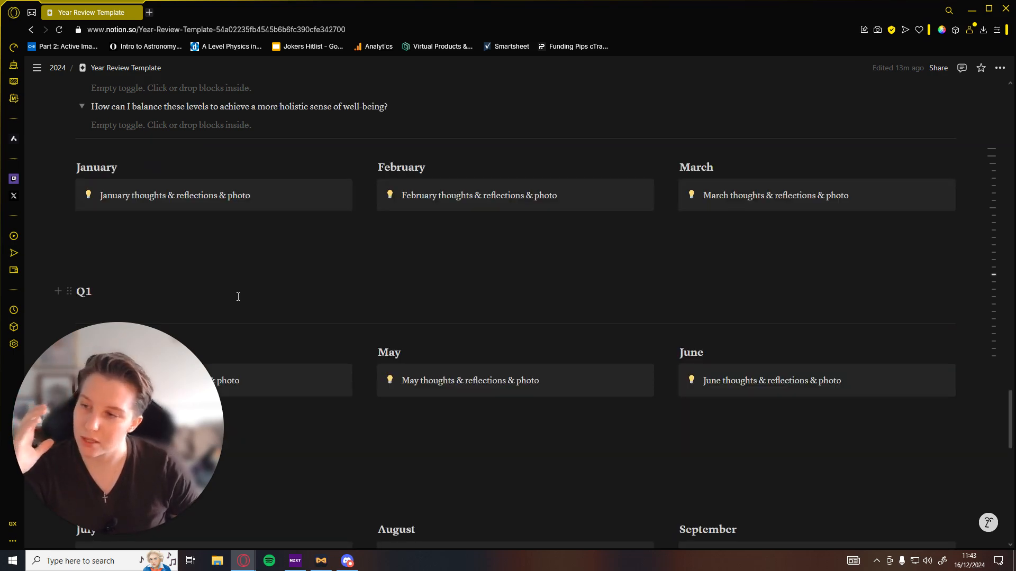
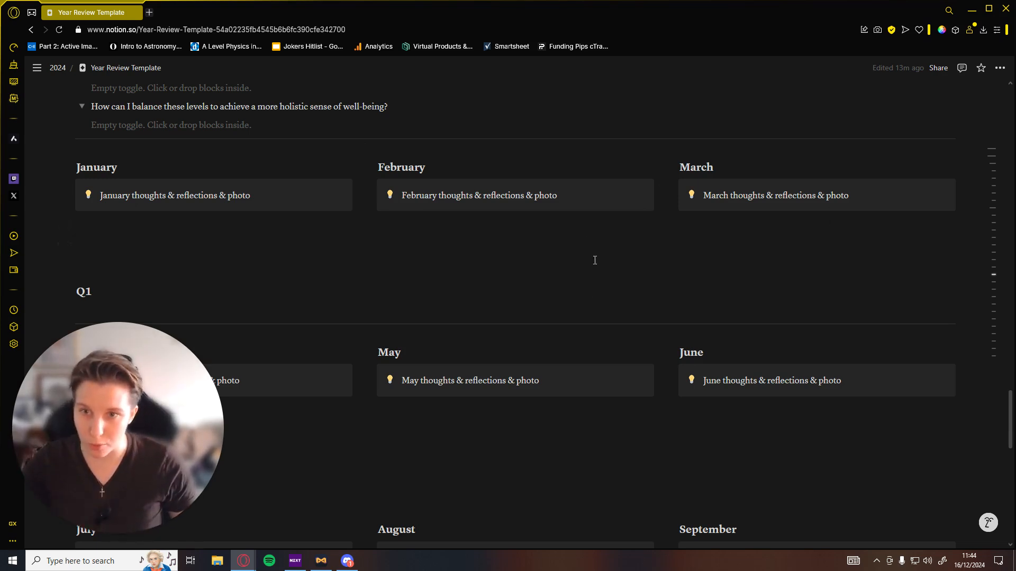
scroll(599, 305, down, 2)
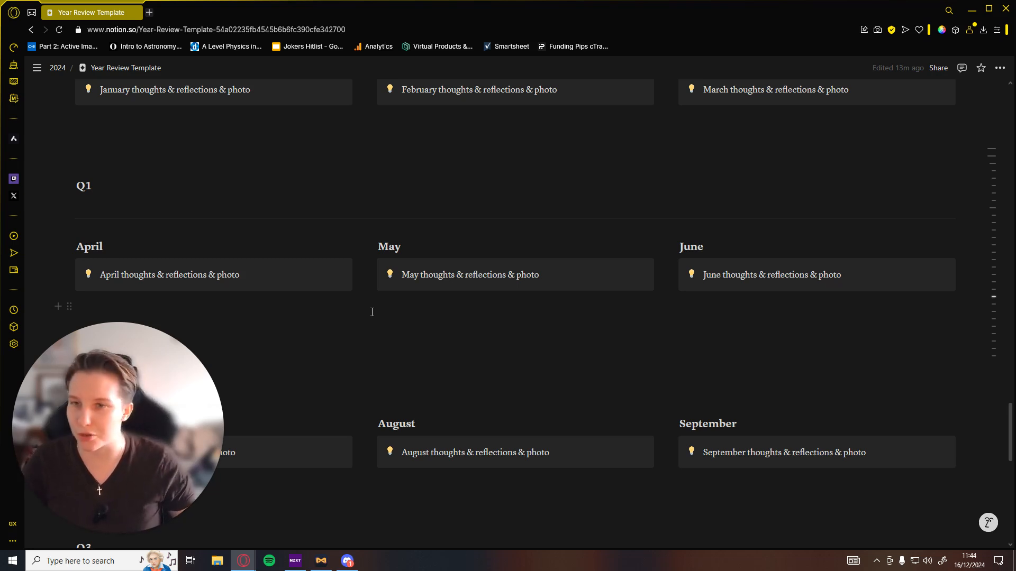
scroll(406, 325, down, 1)
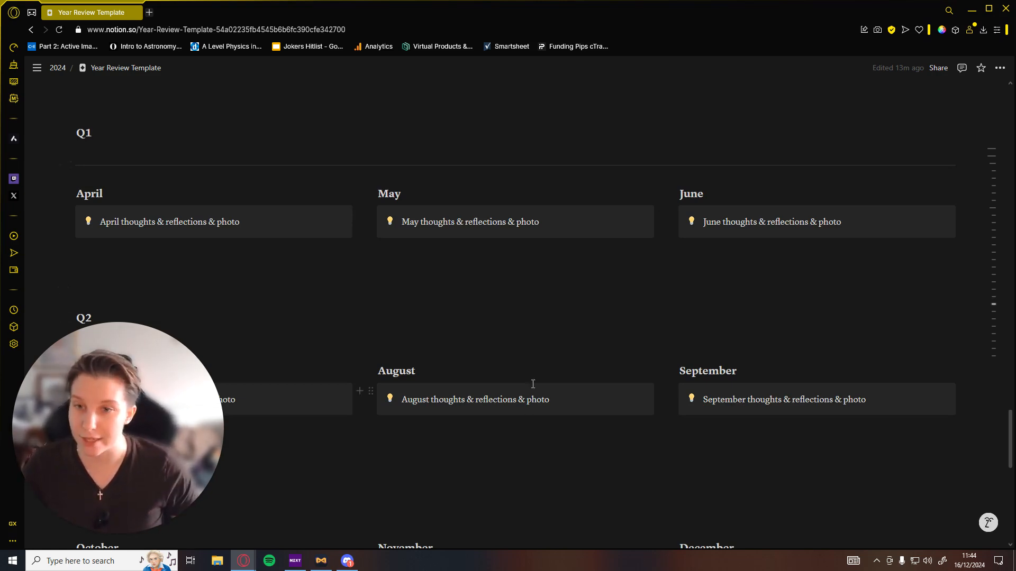
scroll(439, 297, down, 1)
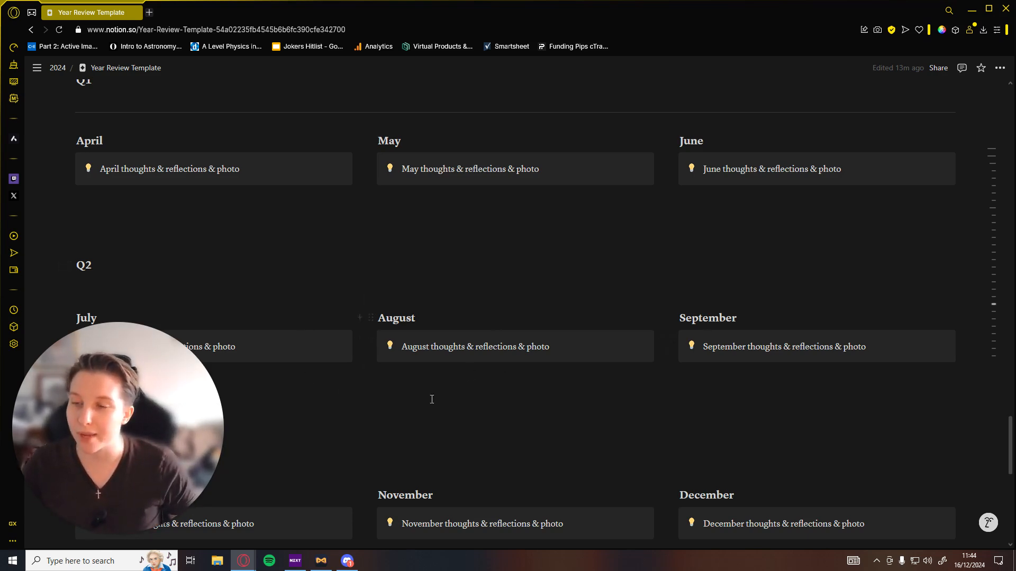
Examine the July to December reflection blocks, the Q2 and Q3 headings, and the callout introducing the Start, Stop, Keep and Tweak board
scroll(541, 317, down, 2)
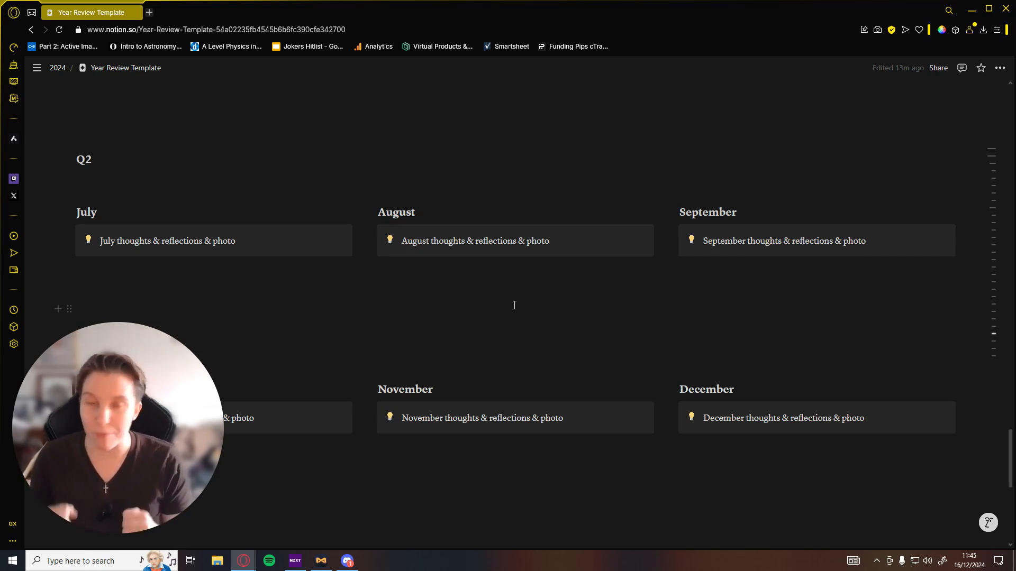
scroll(509, 296, down, 1)
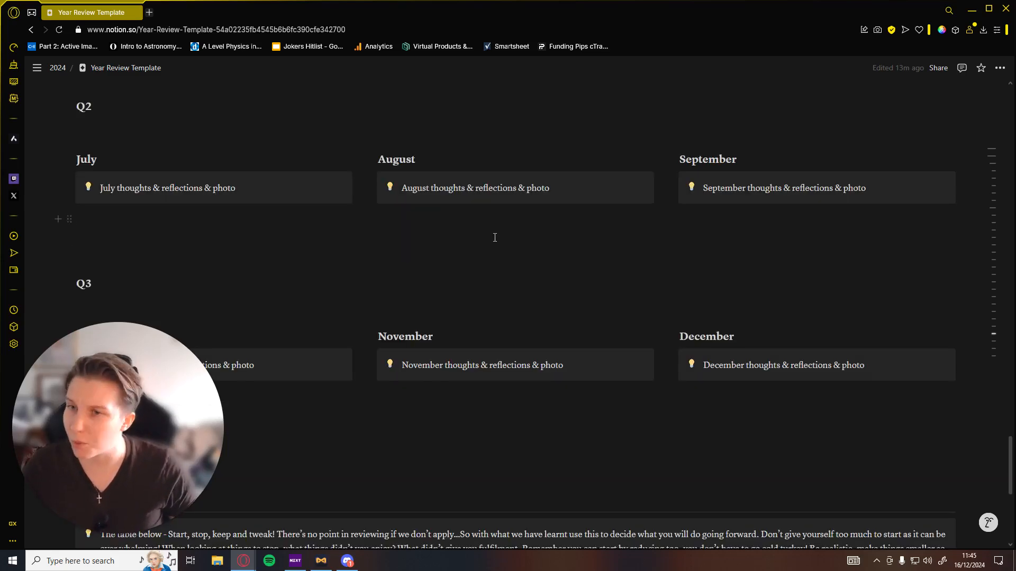
scroll(419, 170, up, 1)
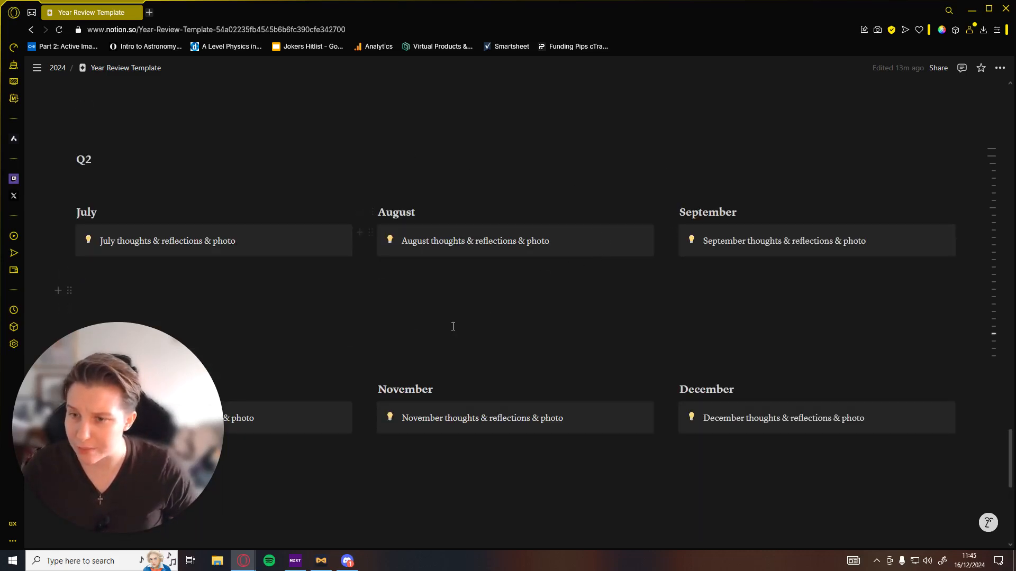
scroll(407, 325, down, 2)
scroll(328, 303, up, 2)
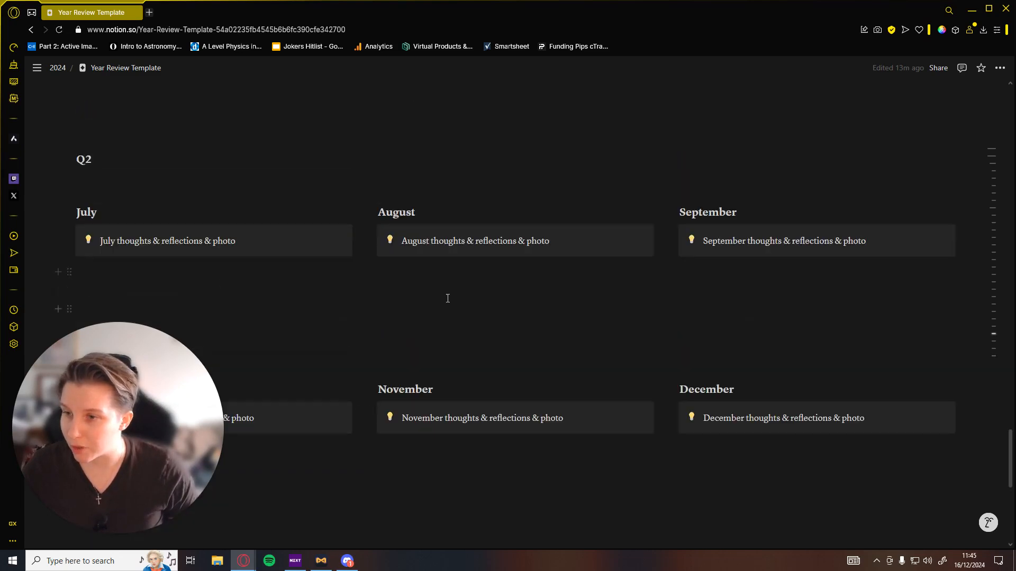
scroll(383, 316, down, 1)
scroll(415, 259, down, 1)
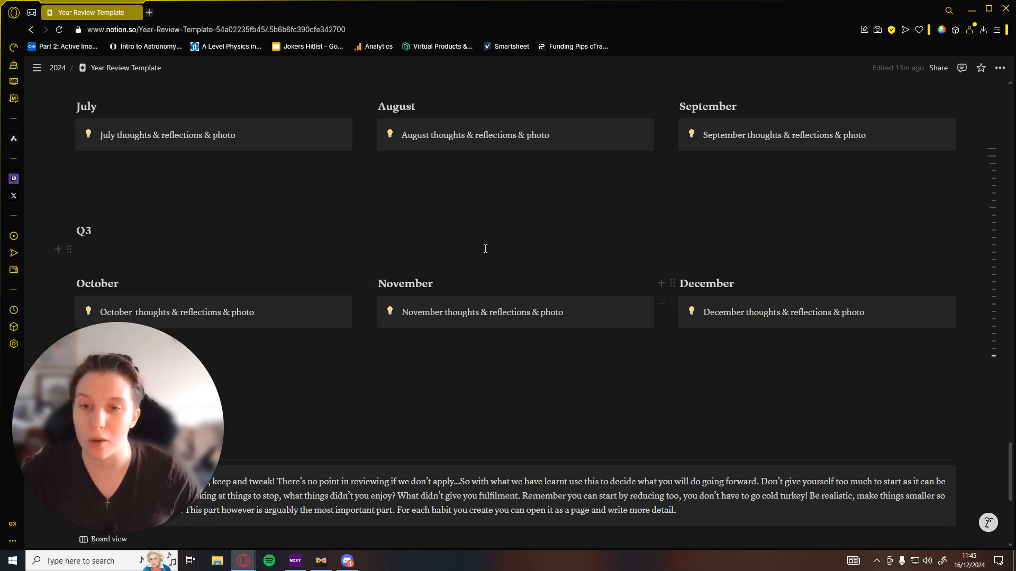
scroll(577, 336, down, 1)
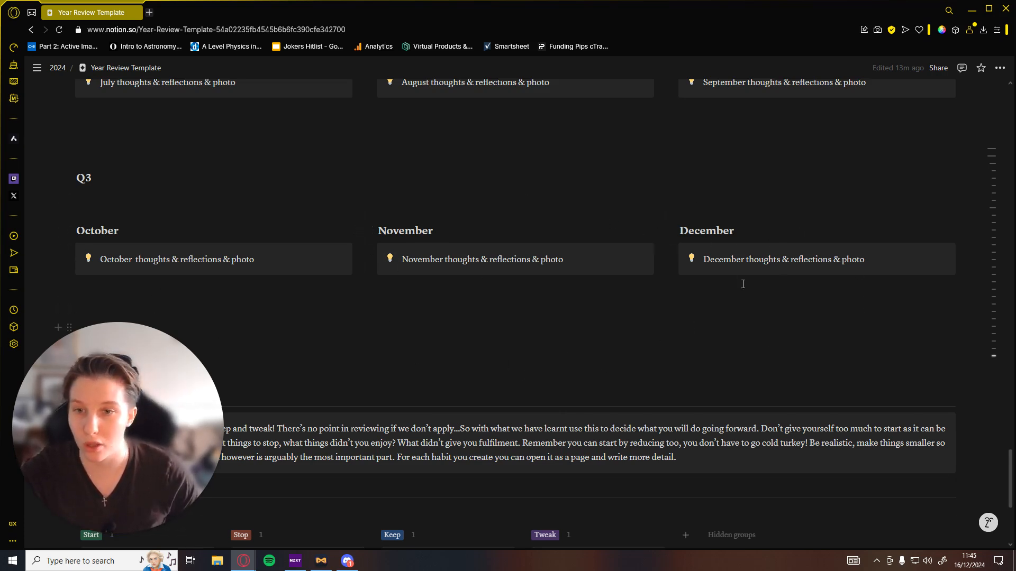
scroll(590, 337, up, 1)
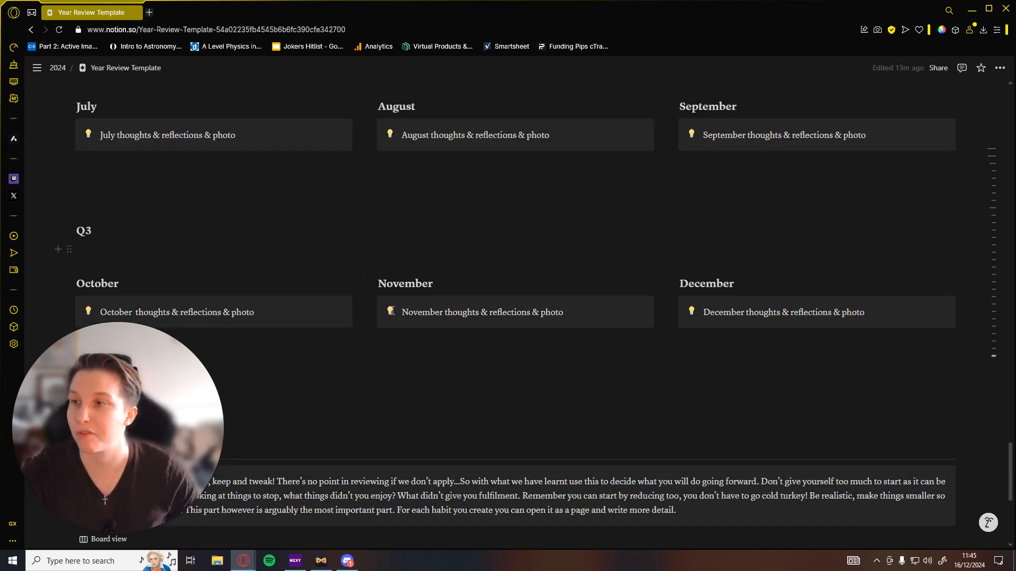
Go back to the January to June reflection blocks and the Q1 heading between them
scroll(607, 323, up, 2)
scroll(607, 322, up, 2)
scroll(613, 312, up, 2)
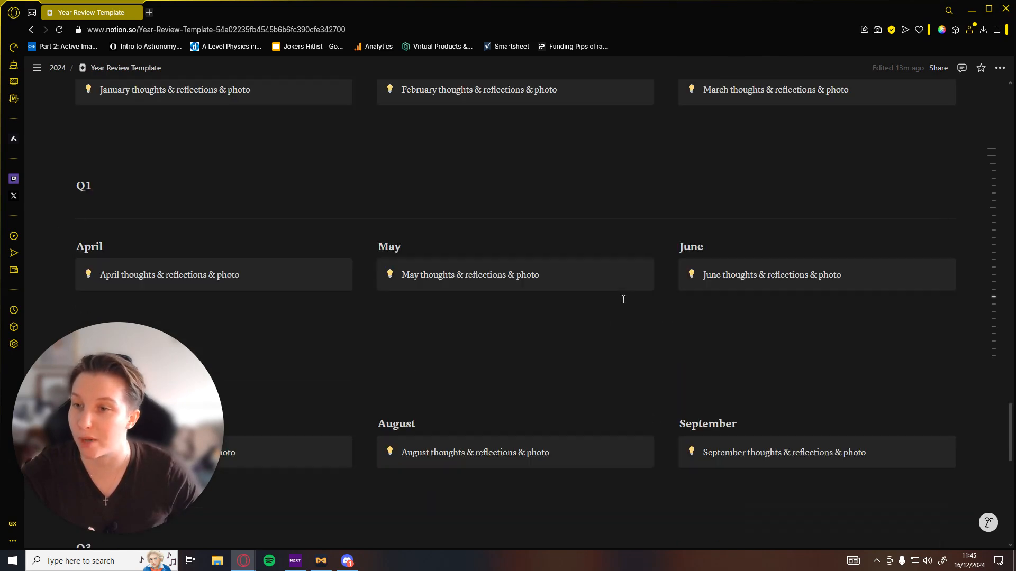
scroll(472, 329, up, 1)
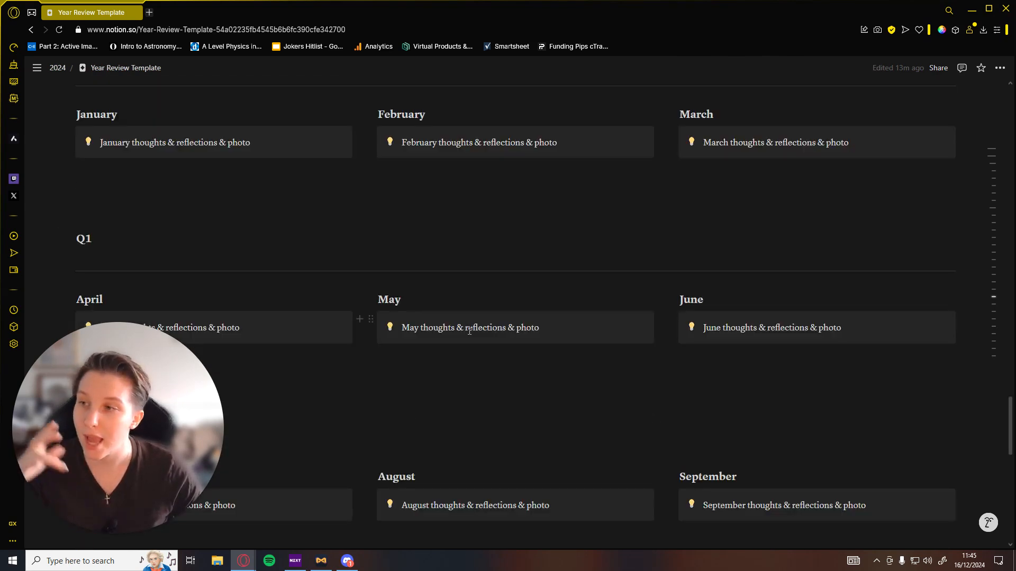
Compare the monthly reflection blocks from January to December and the quarterly headings that separate them
scroll(470, 331, down, 2)
scroll(469, 331, up, 2)
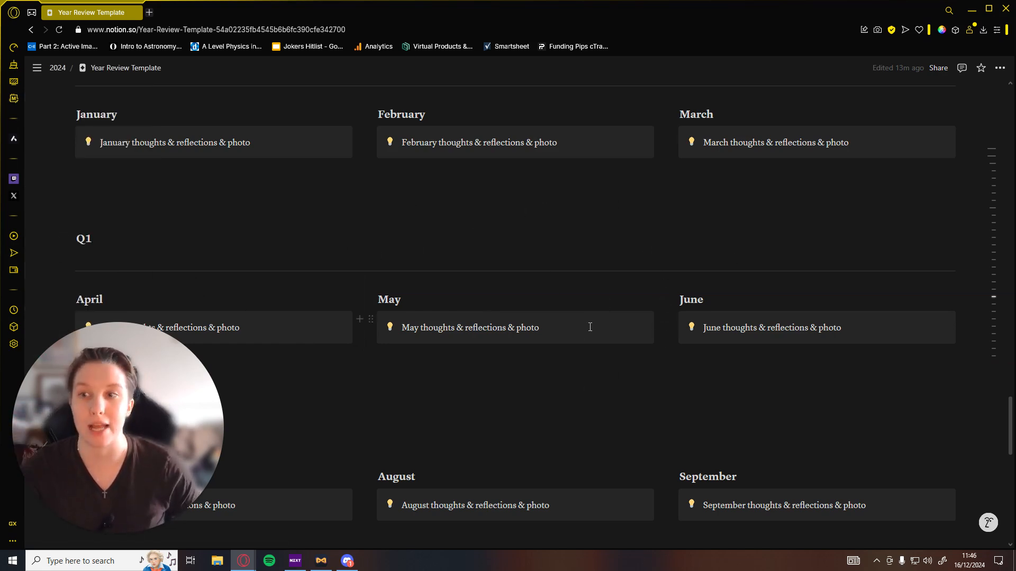
scroll(482, 418, down, 4)
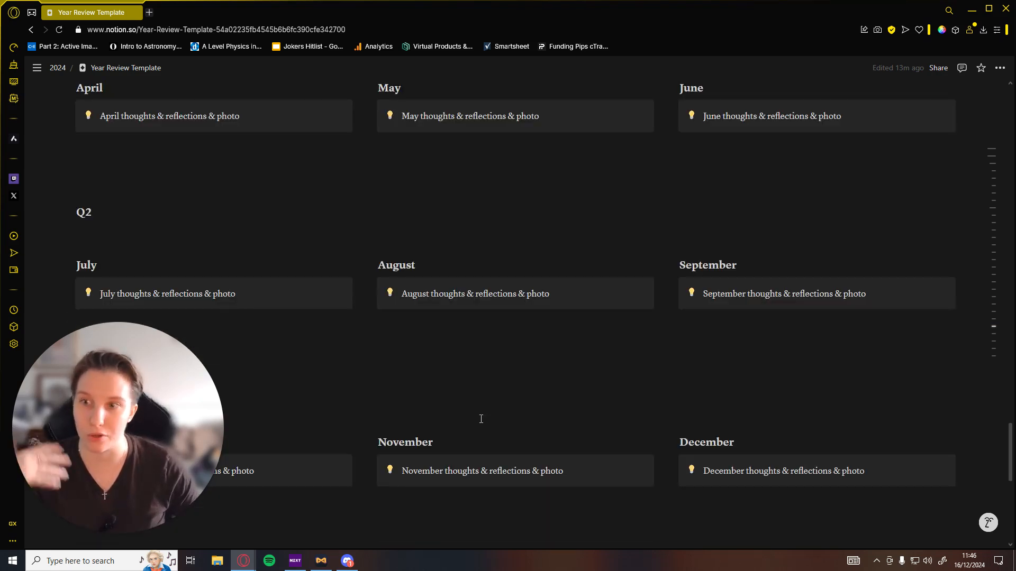
scroll(495, 361, down, 2)
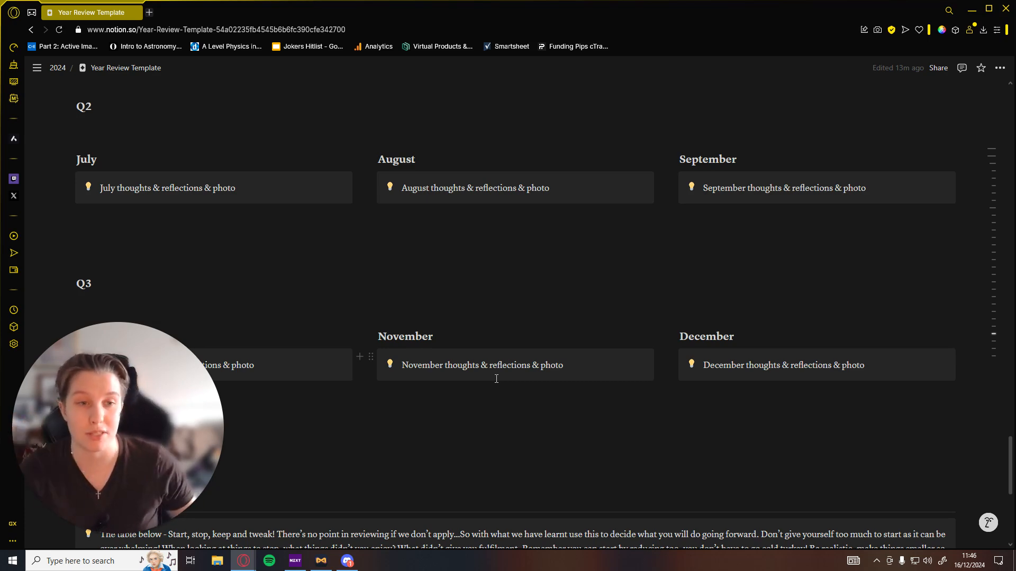
scroll(497, 378, down, 3)
scroll(424, 269, up, 10)
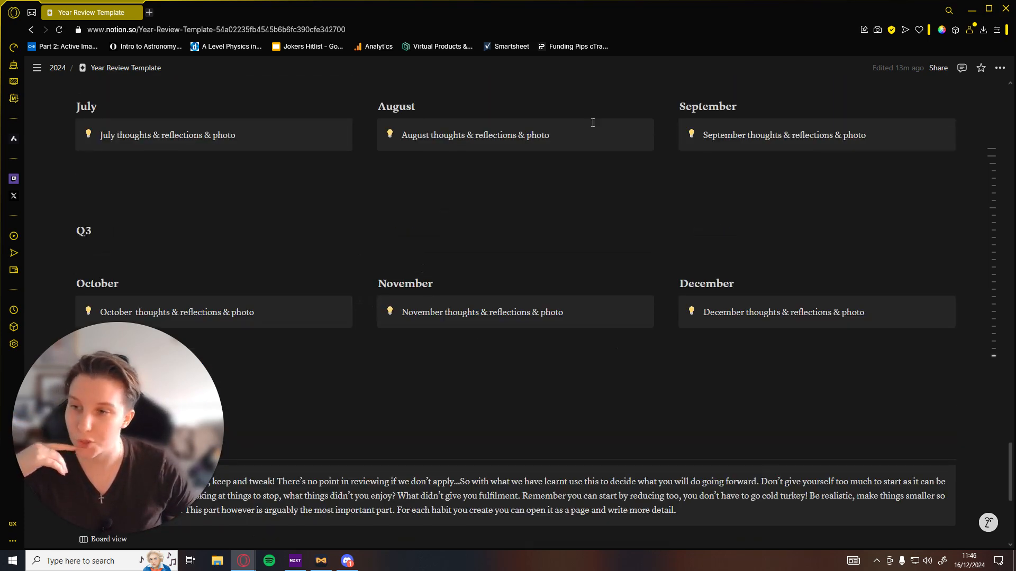
scroll(545, 373, up, 1)
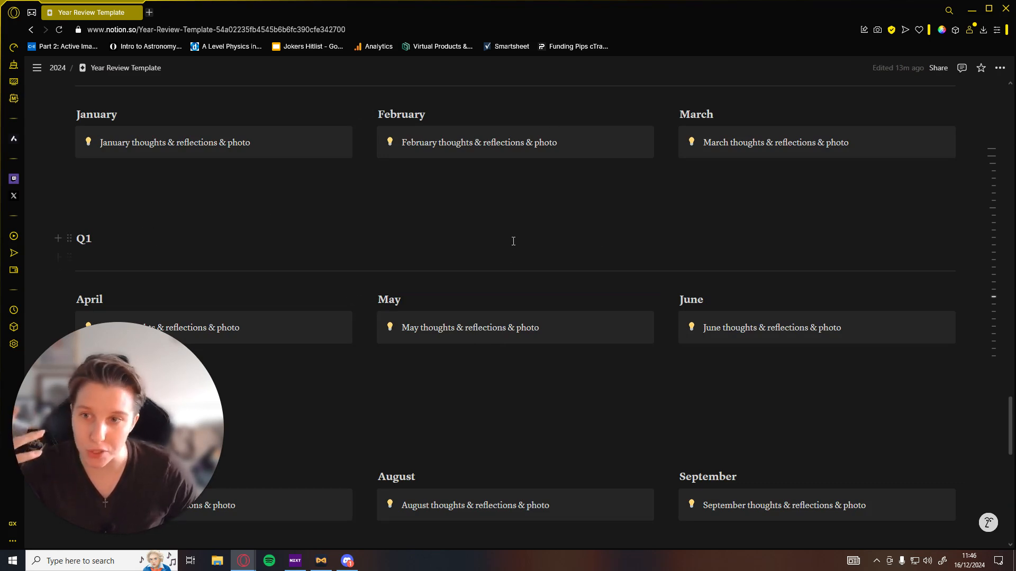
scroll(512, 238, down, 2)
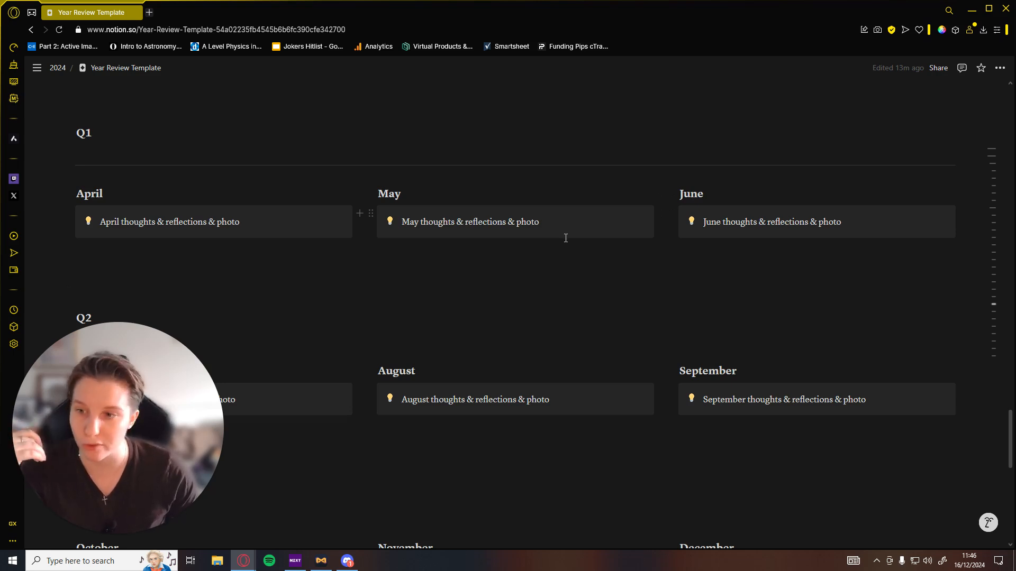
scroll(425, 140, up, 2)
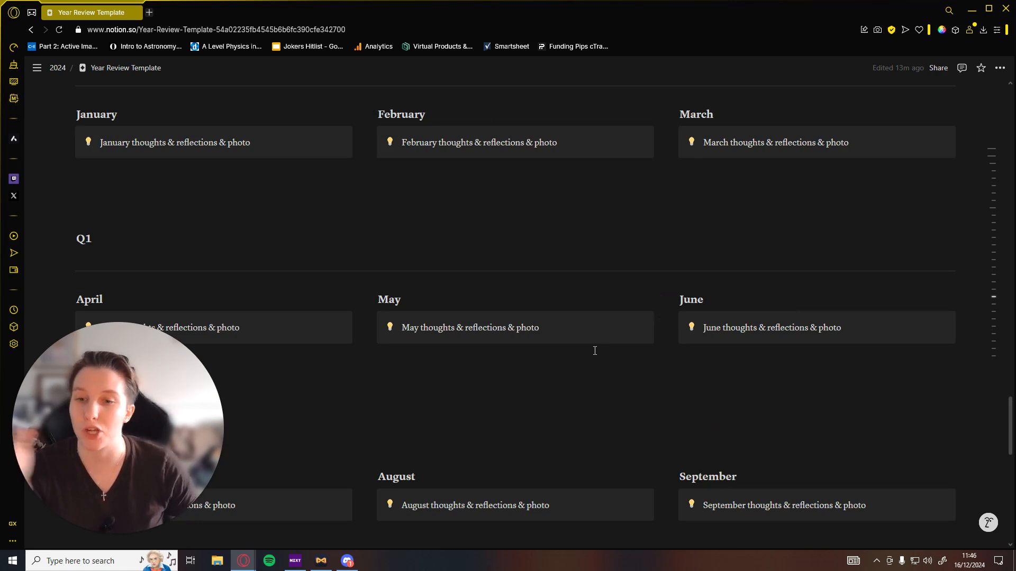
scroll(595, 351, up, 1)
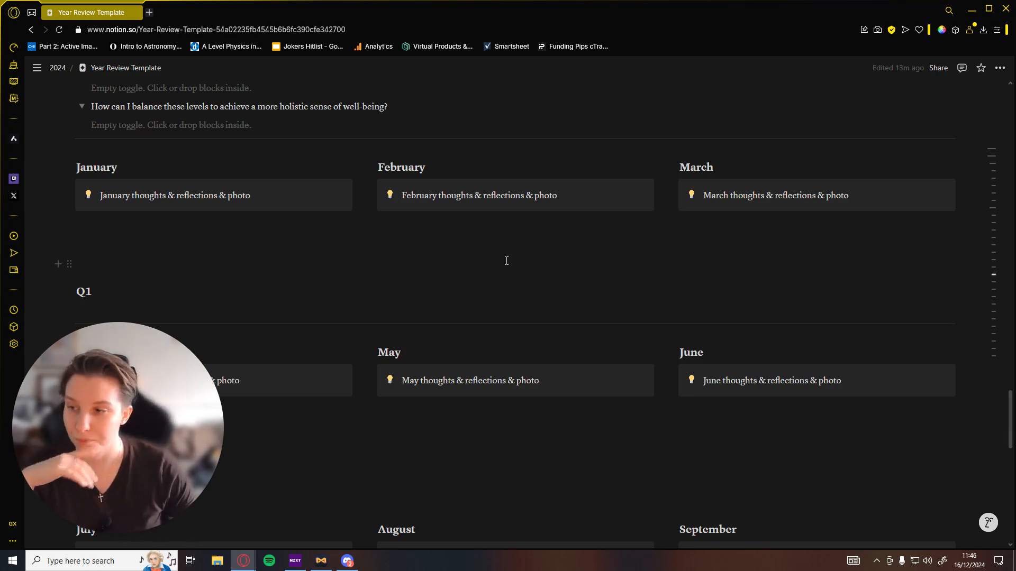
Look over the April to December blocks, the Q4 heading, and the For next year board with its introductory callout
scroll(507, 261, down, 4)
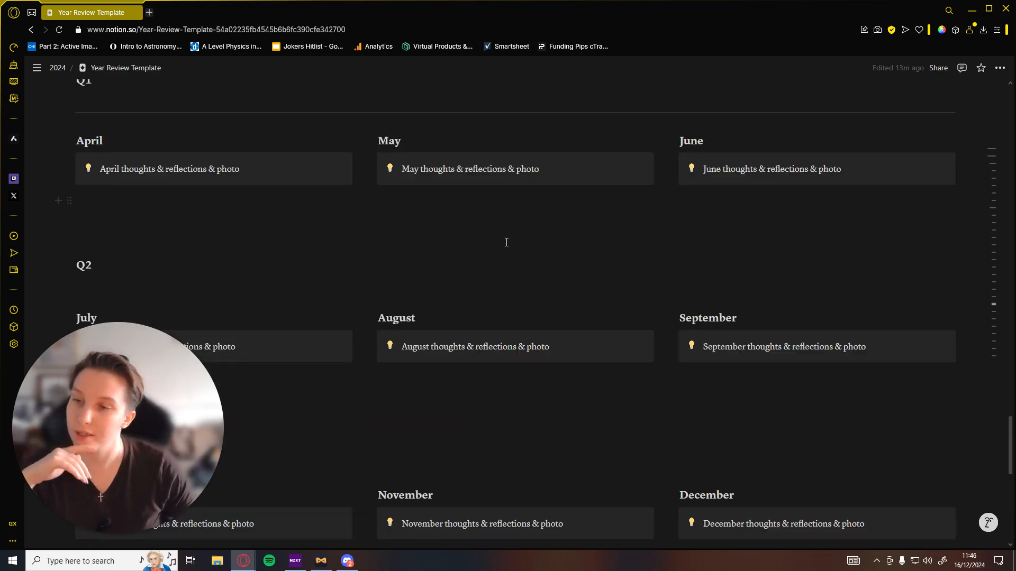
scroll(506, 242, down, 1)
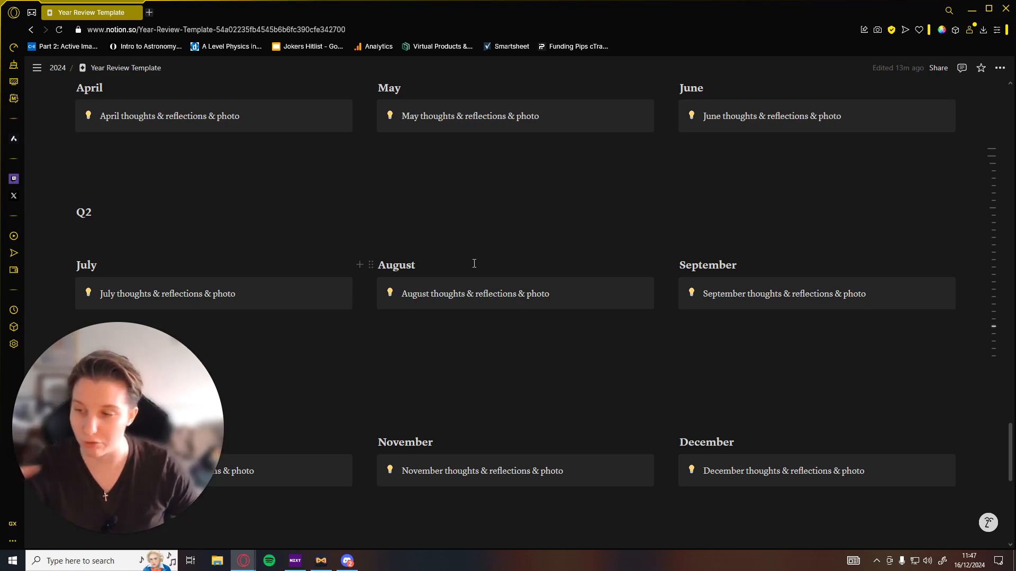
scroll(474, 263, down, 1)
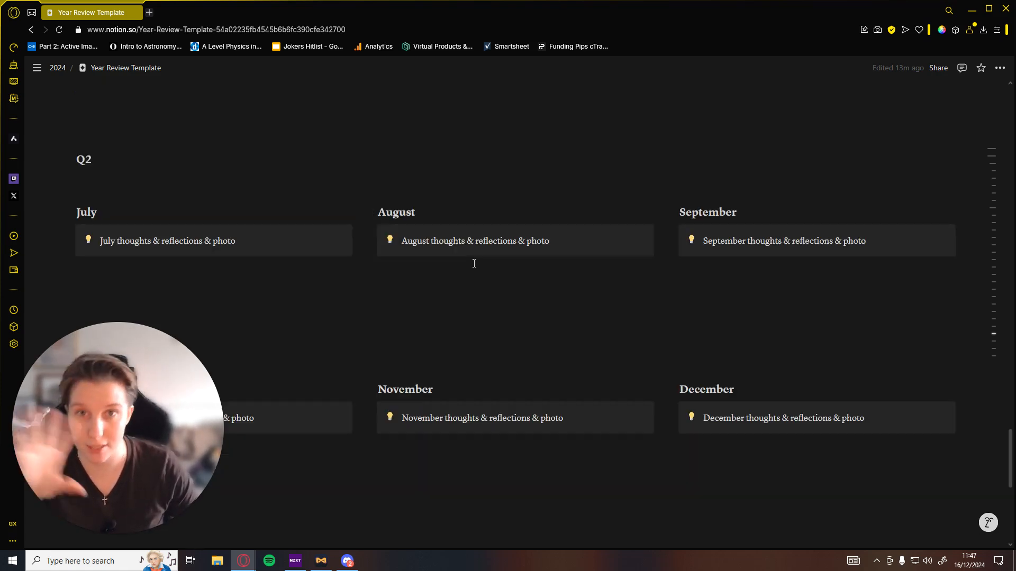
scroll(474, 263, down, 10)
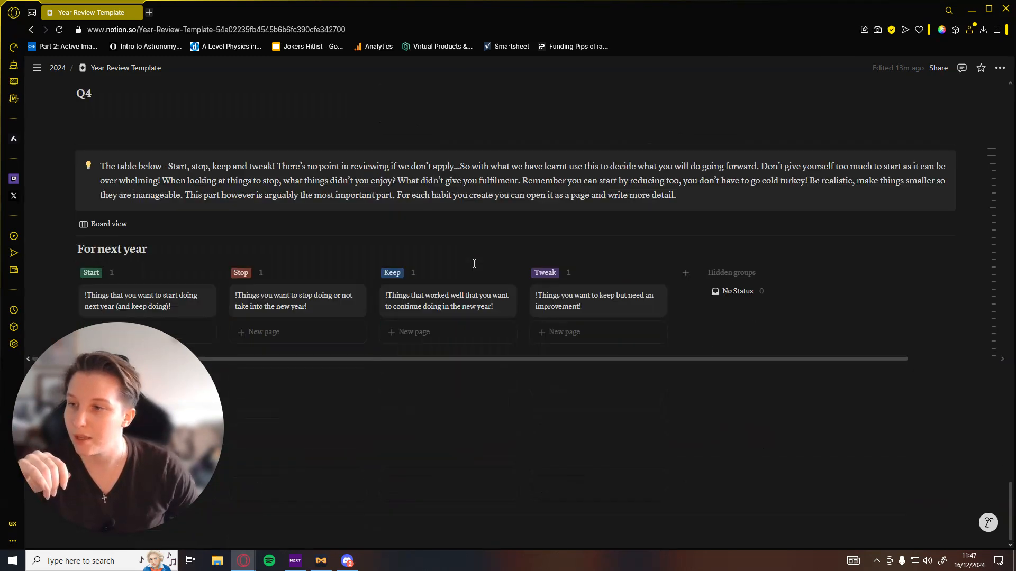
scroll(375, 240, up, 1)
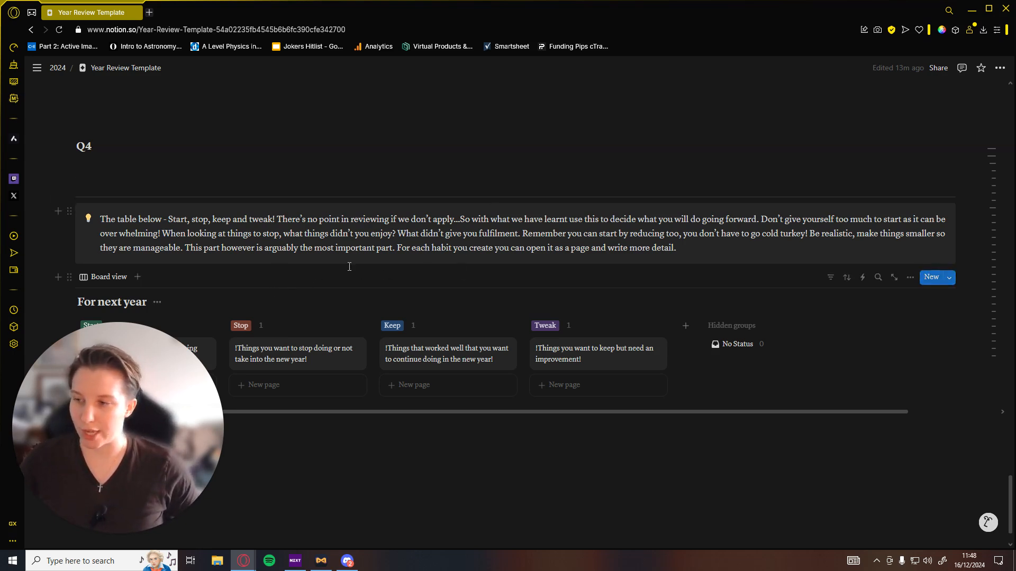
scroll(286, 275, down, 1)
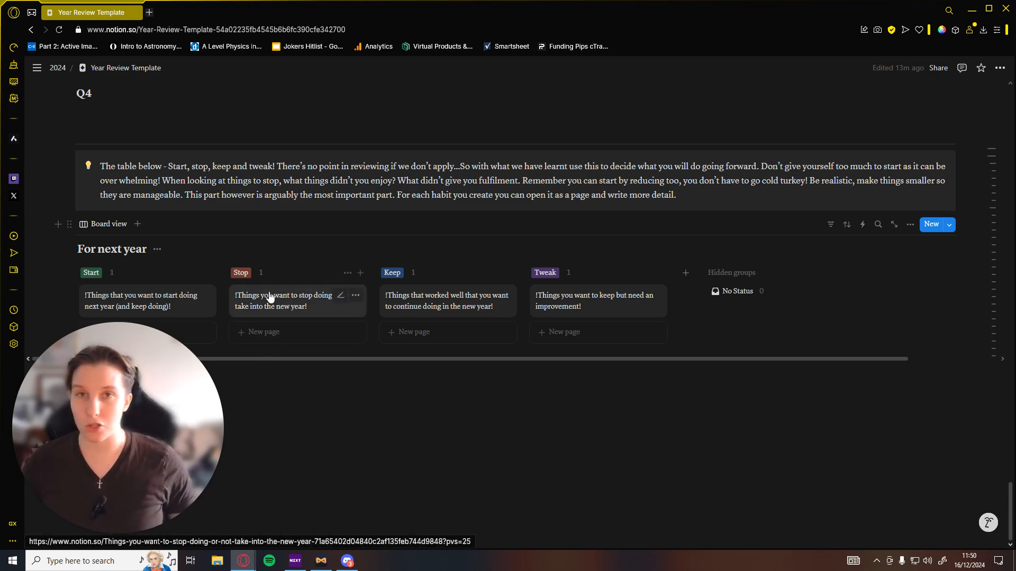
Add a card named Doom Scrolling to the Stop column of the For next year board
click(268, 331)
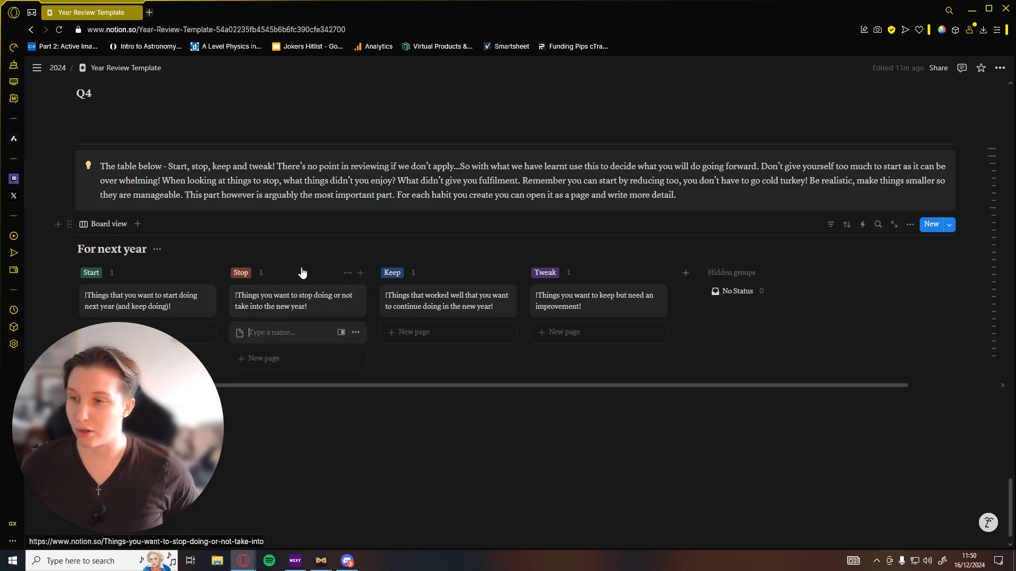
text(Doo)
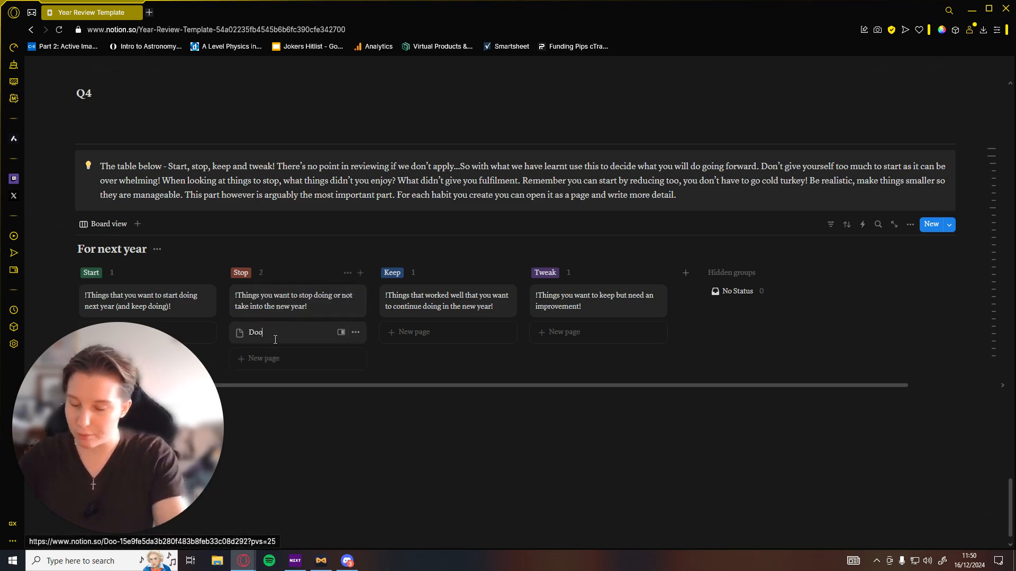
text(m Scrolling)
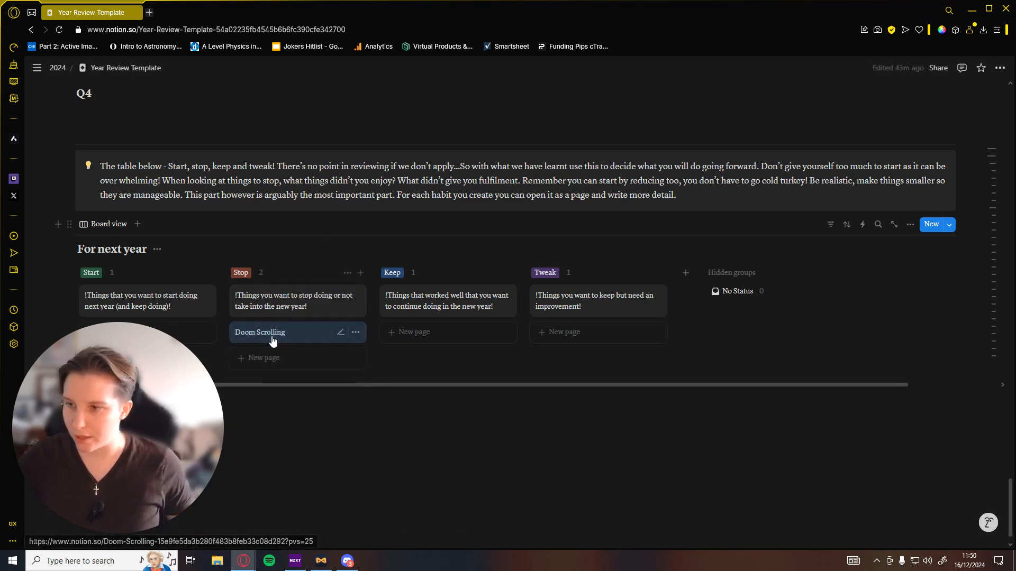
key(Return)
Open the Doom Scrolling card and write "How am I going to stop?" as the first line of its body
click(591, 225)
text(Ho)
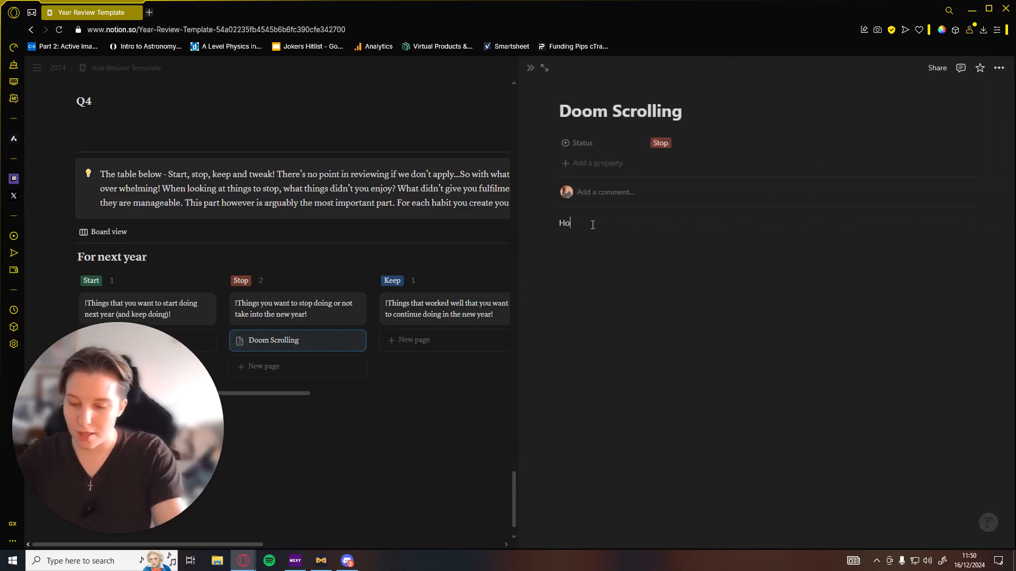
text(w am I going to stop?)
key(Return)
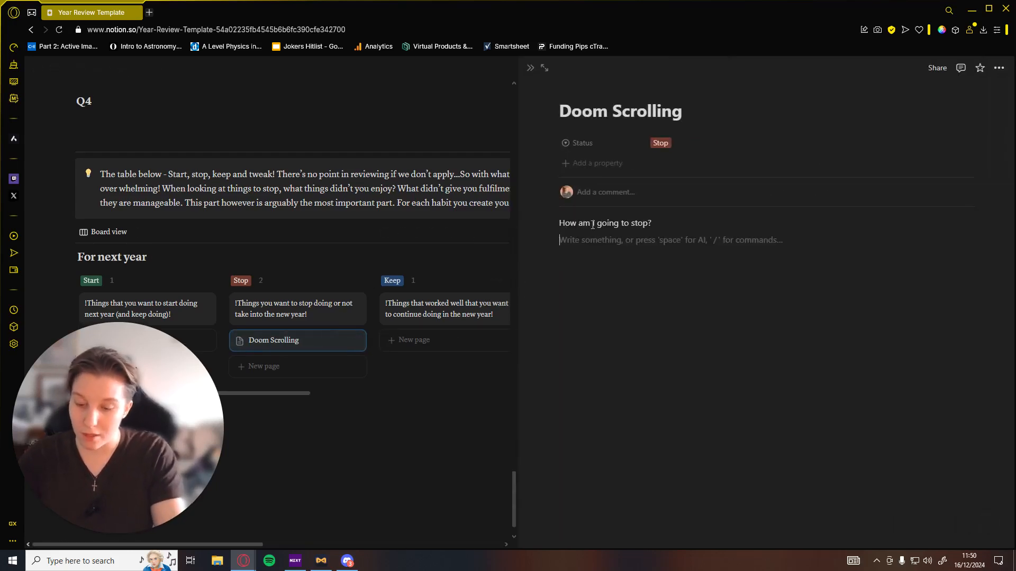
List "App limiter", "Delete App" and "time limit - no sm 9-5" on separate lines below the question
text(App li)
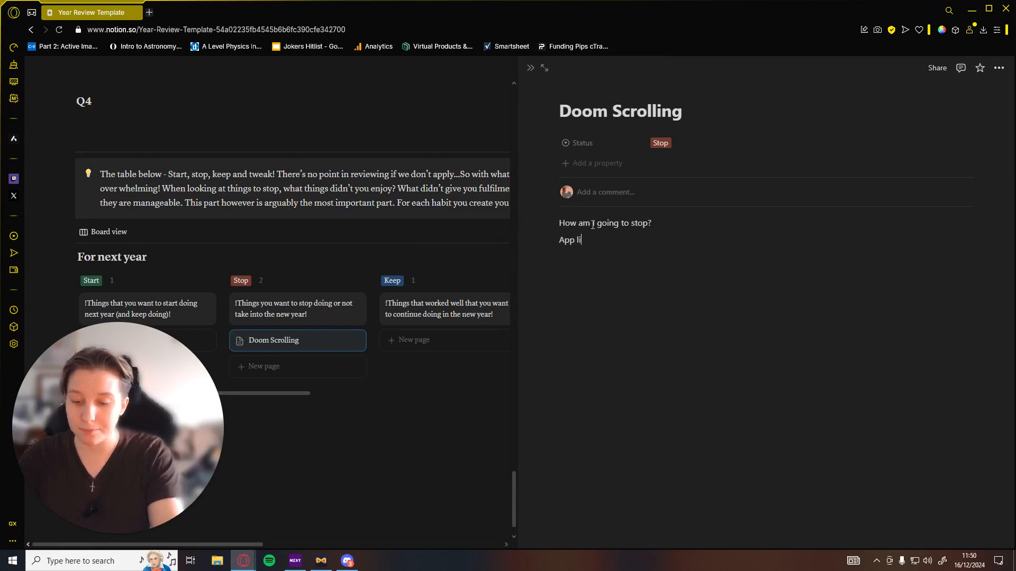
text(miter)
key(Return)
text(Delete App)
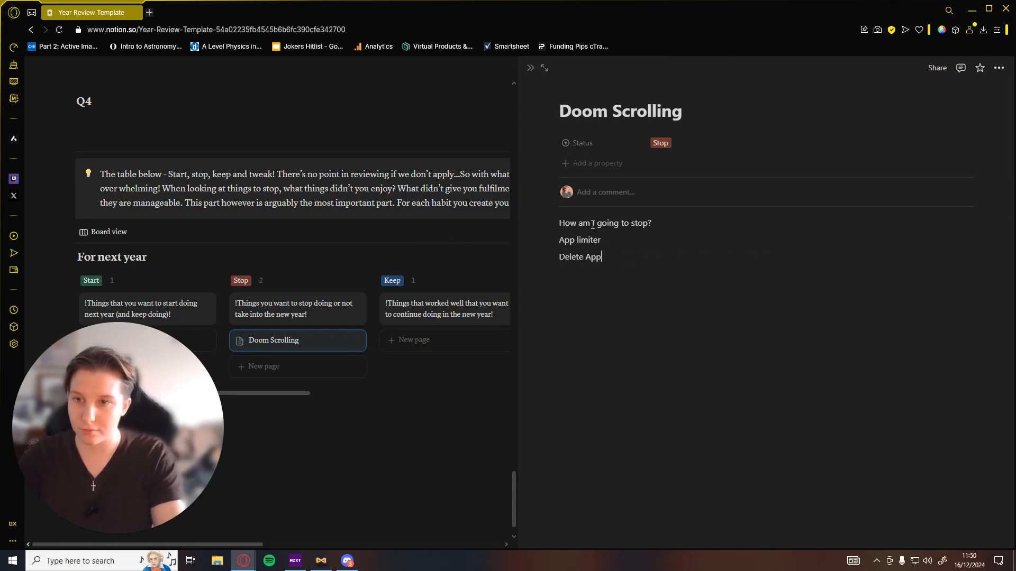
key(Return)
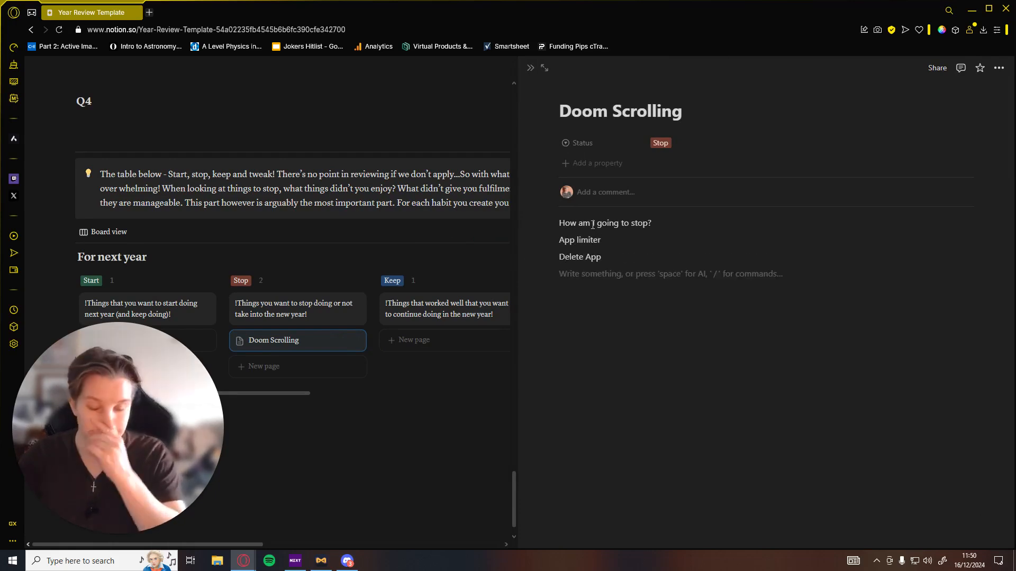
text(time limit)
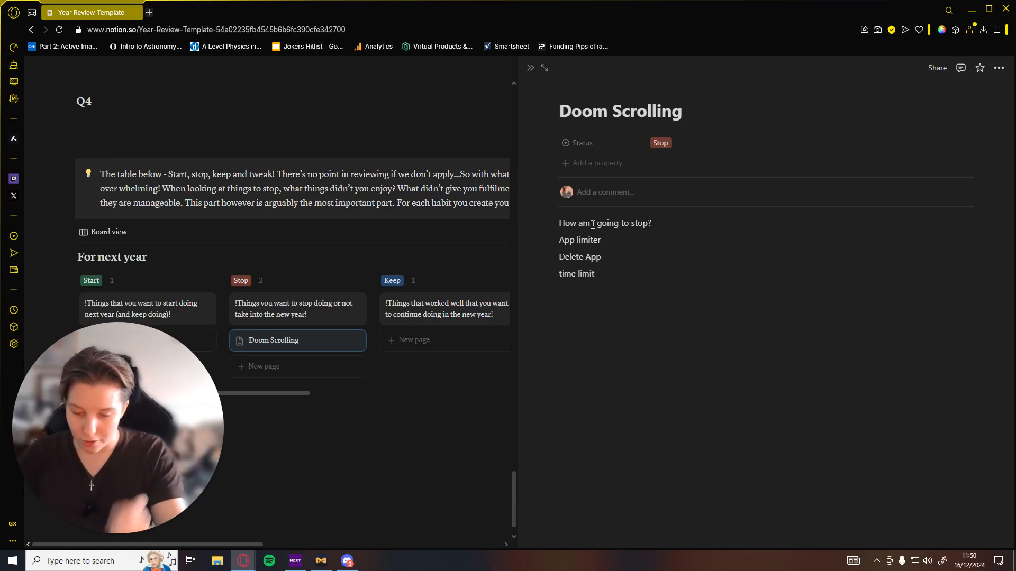
text(- no )
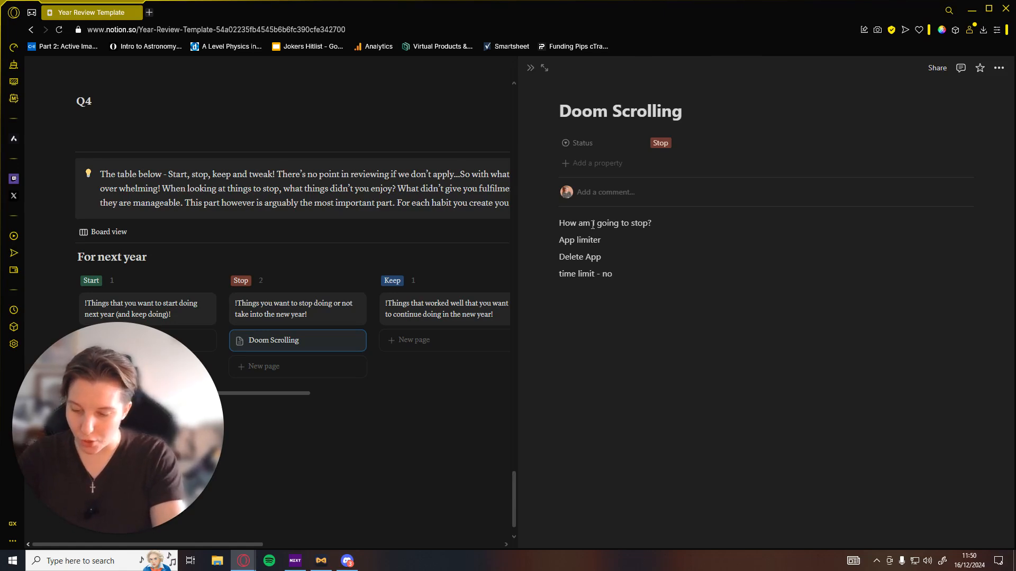
text(sm )
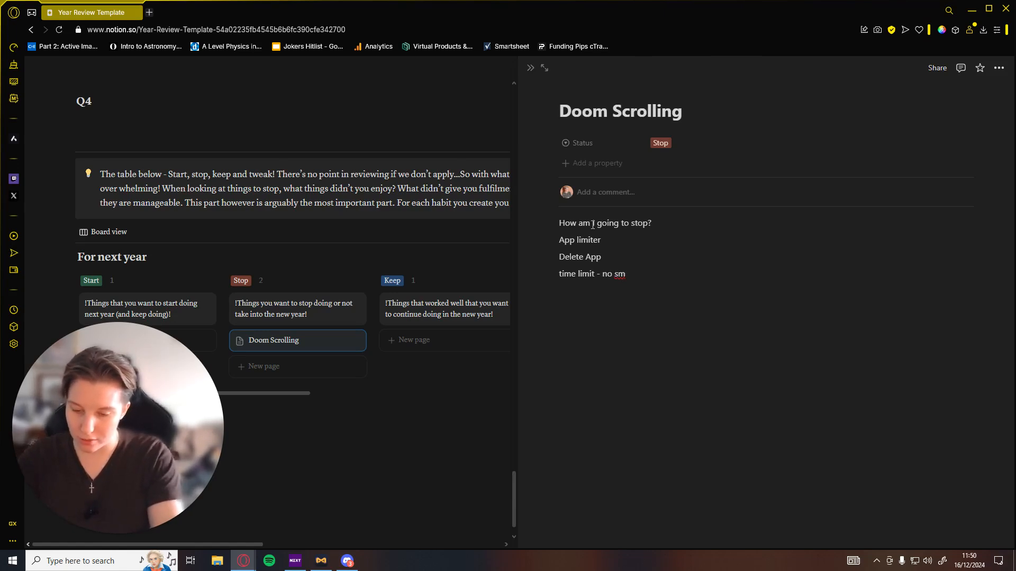
text(9-5)
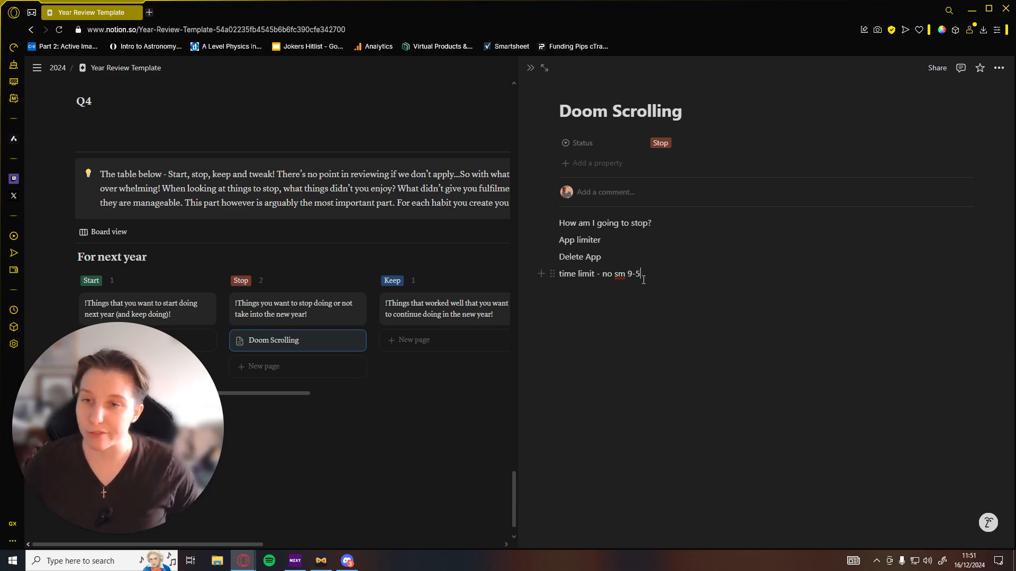
Clear the notes and the title of the Doom Scrolling page, and close its side view
drag(643, 279, 554, 222)
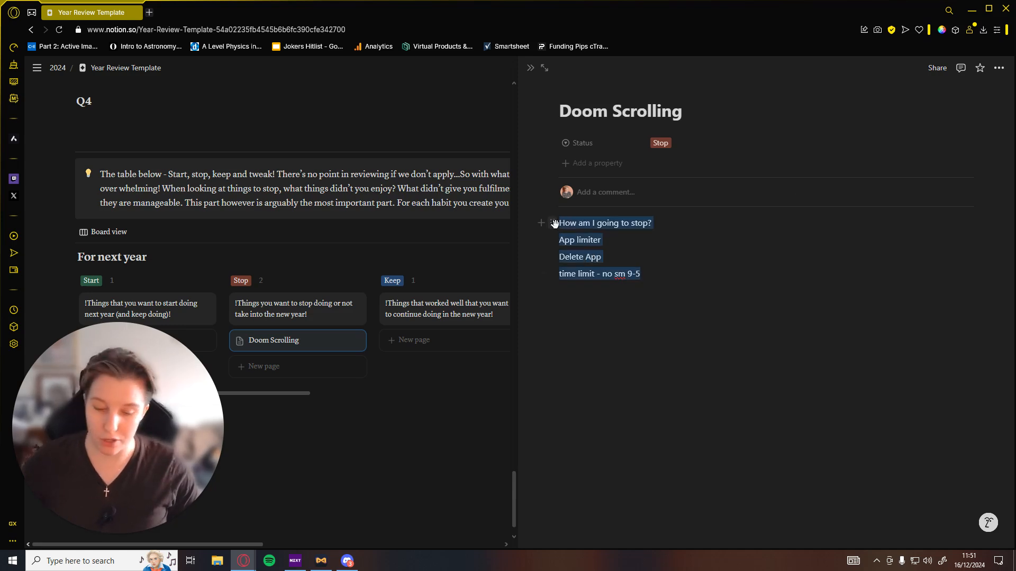
key(BackSpace)
drag(684, 112, 562, 117)
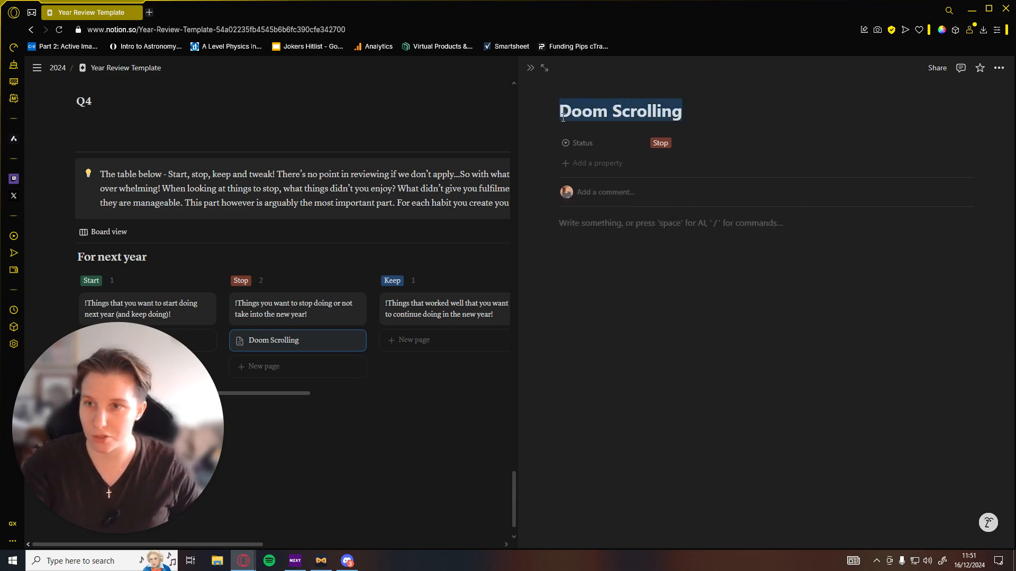
key(BackSpace)
click(530, 69)
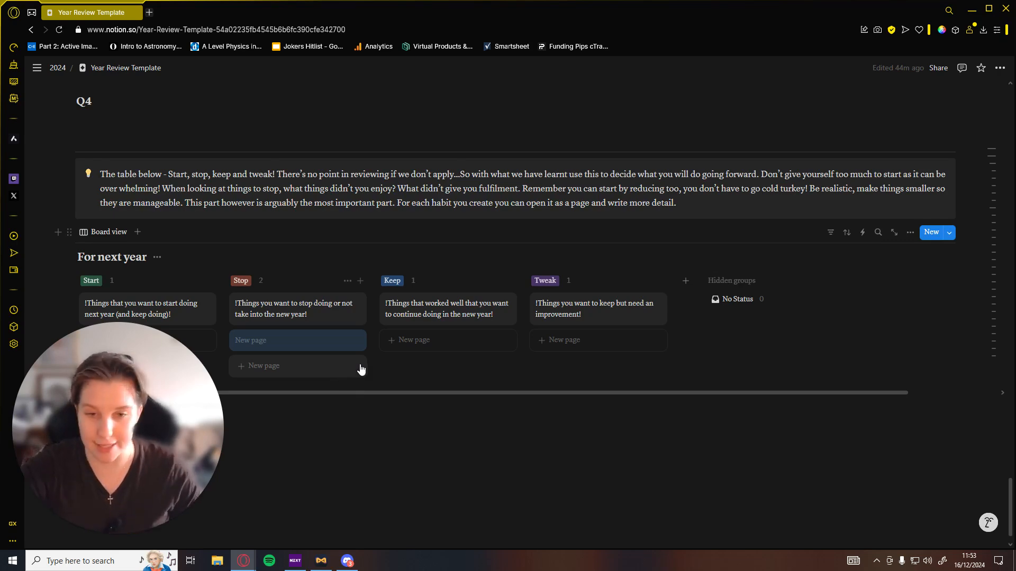
Examine the For next year board once more, and go back through the template's sections to the page title
scroll(404, 439, down, 2)
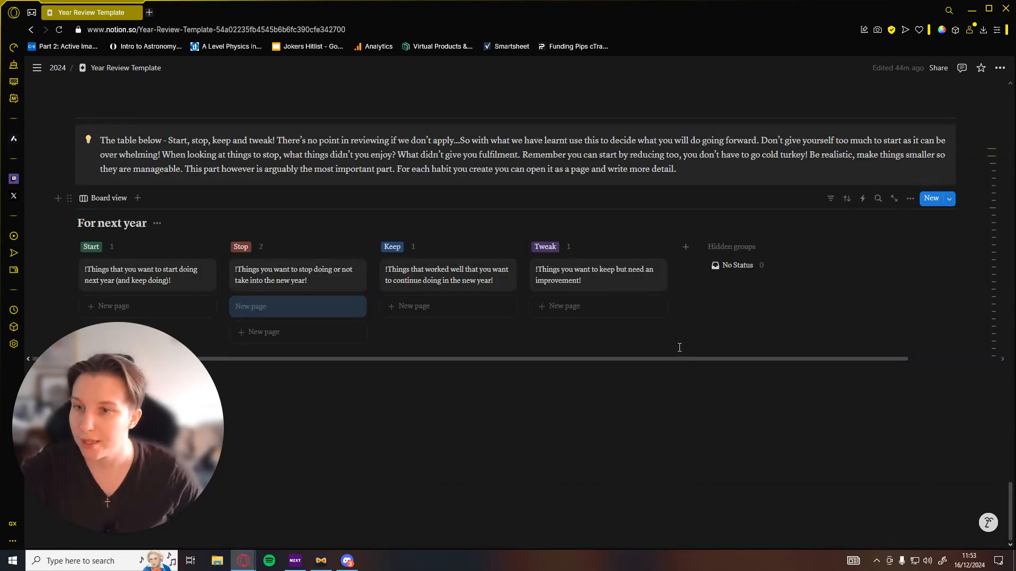
scroll(382, 312, up, 3)
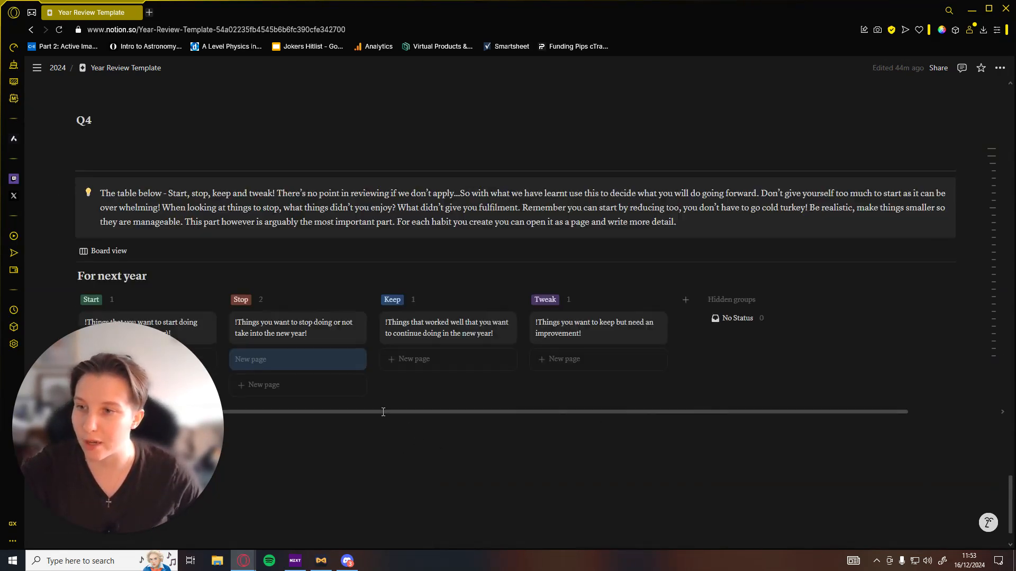
scroll(383, 418, down, 2)
scroll(382, 416, up, 1)
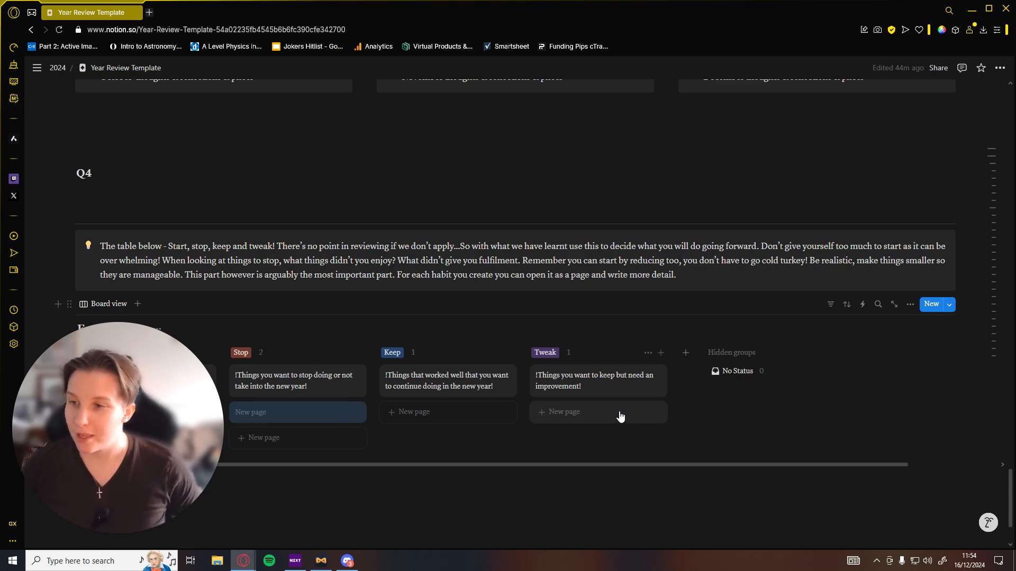
scroll(579, 416, up, 15)
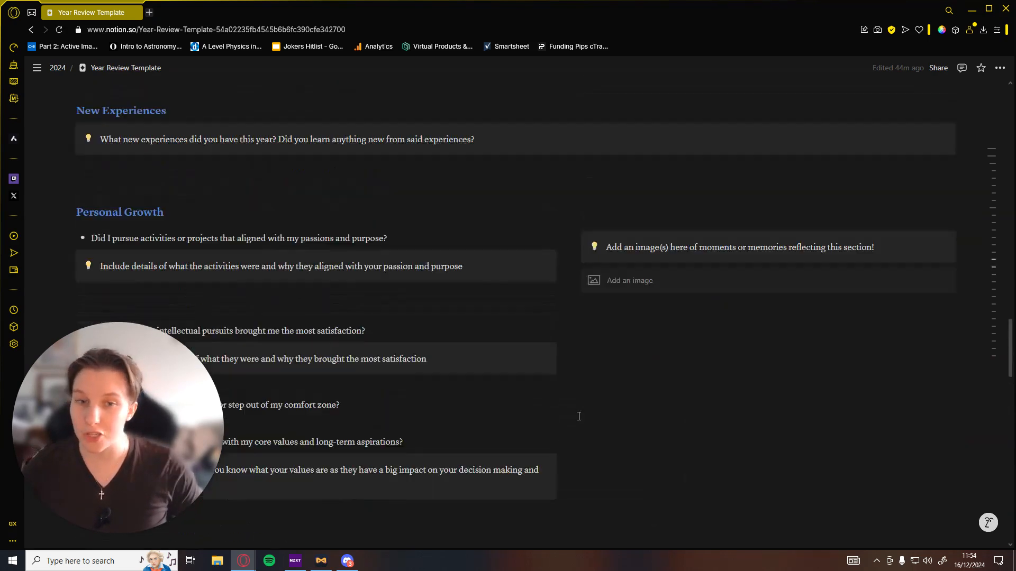
scroll(537, 381, up, 4)
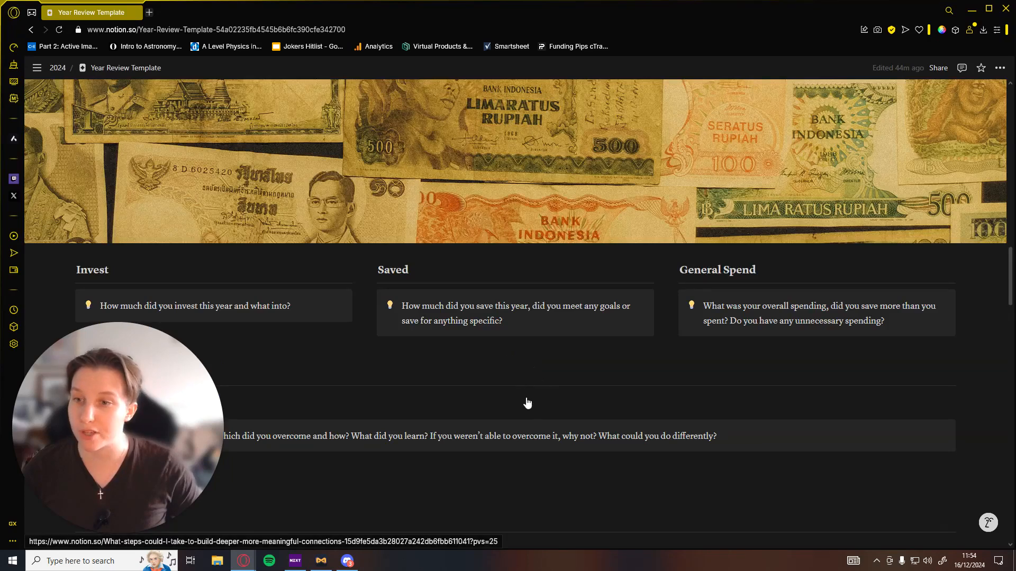
scroll(526, 404, up, 10)
scroll(458, 329, up, 10)
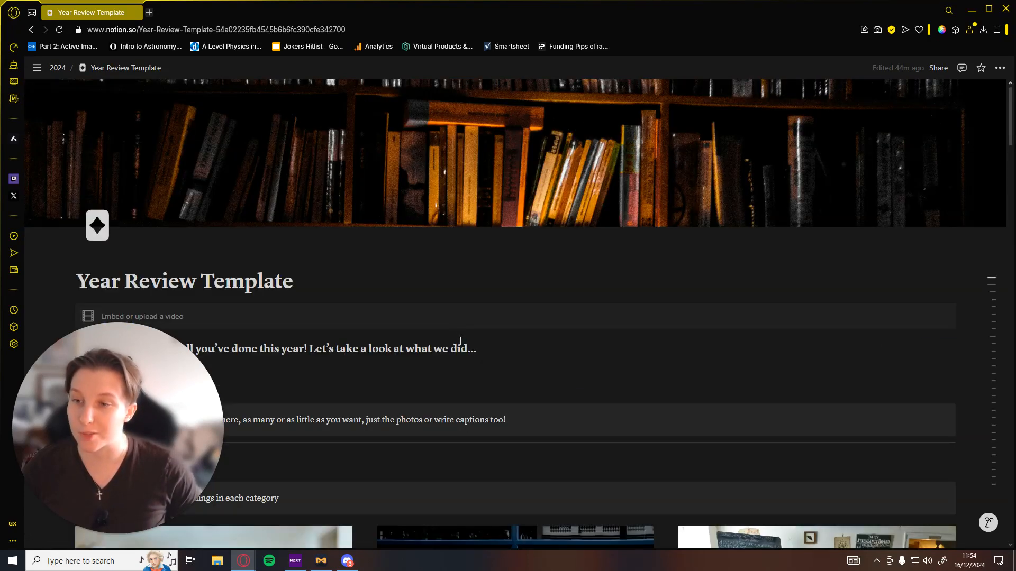